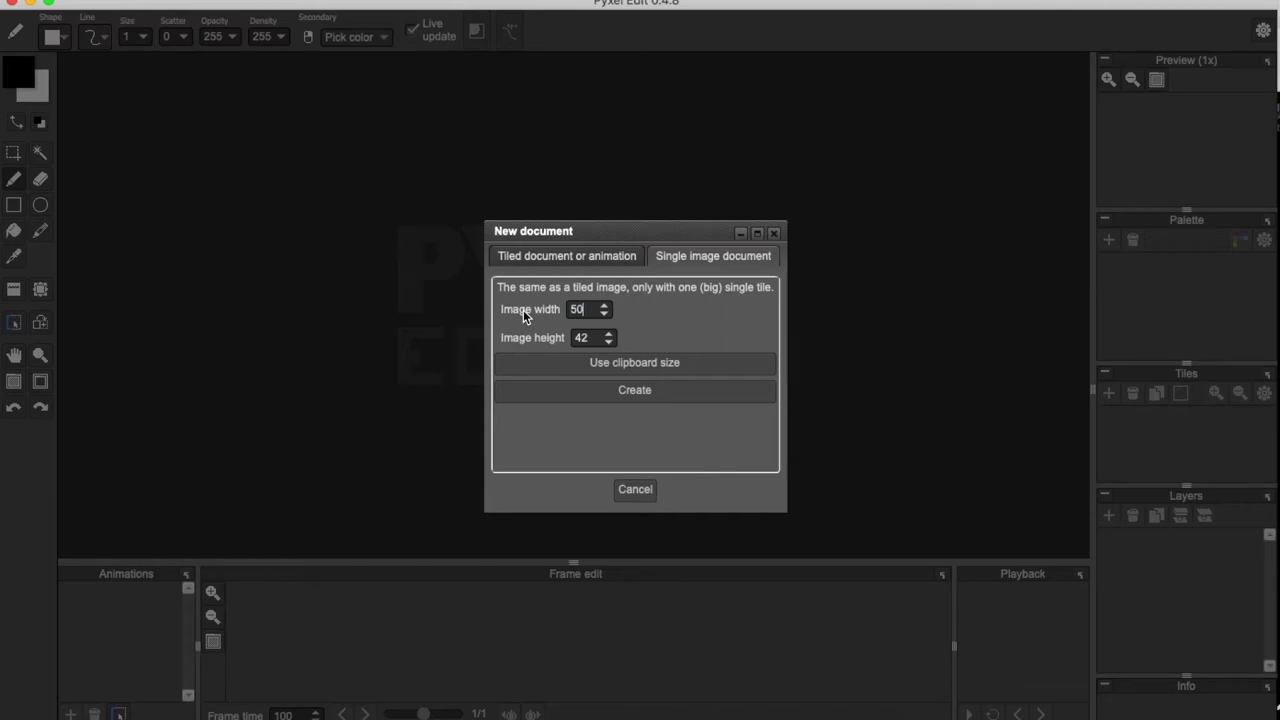
Create a new single-image document 50 pixels wide and 50 pixels high
type("50")
left_click(566, 390)
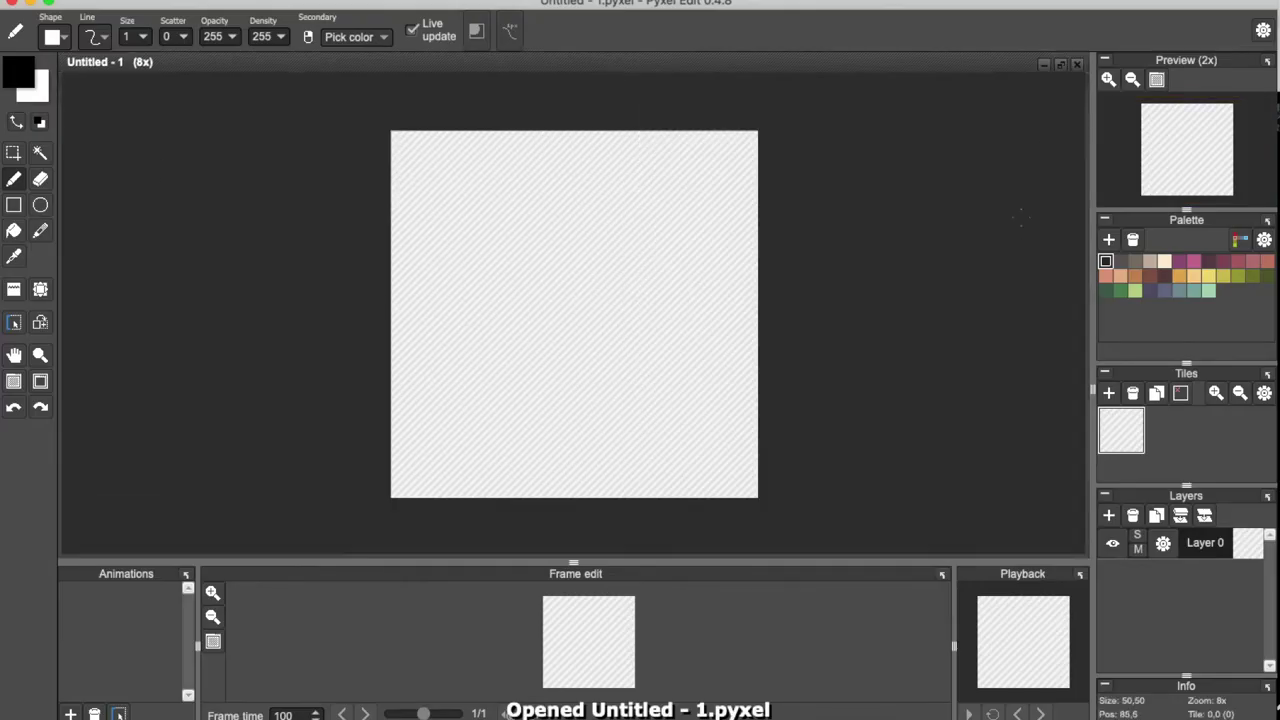
Draw an uneven green ground line with the pencil across the lower part of the canvas
left_click(1135, 261)
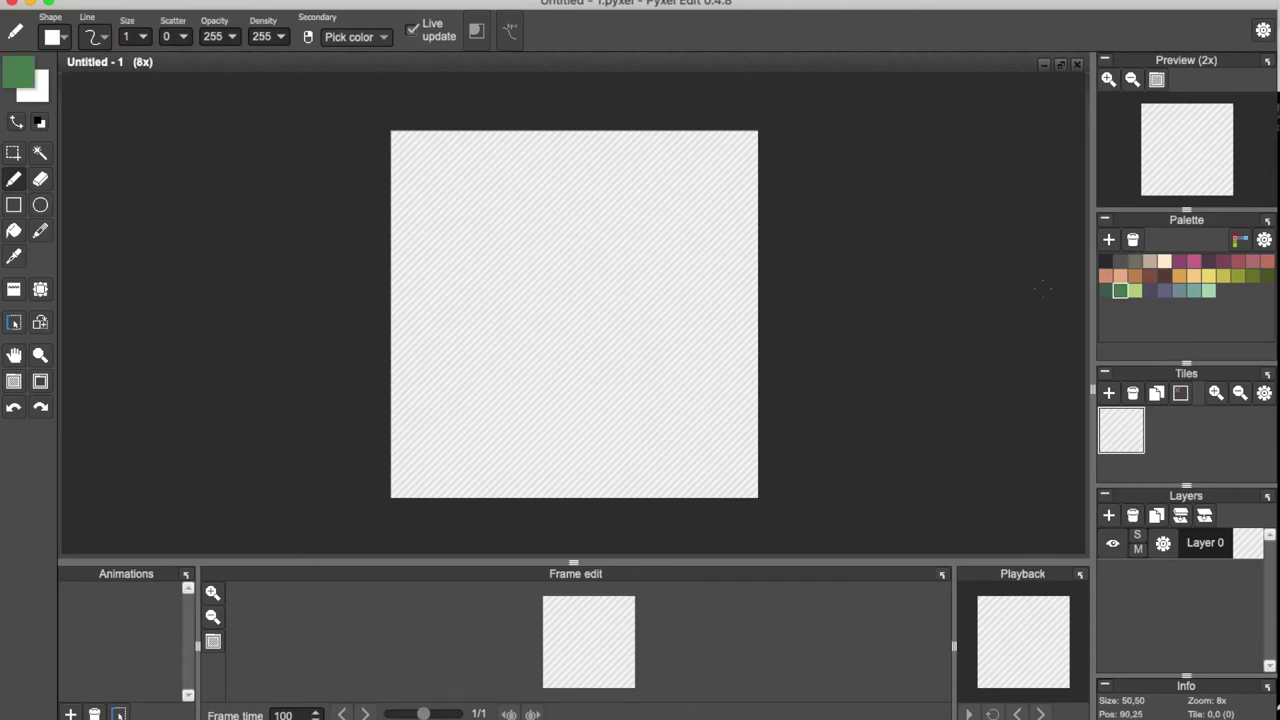
mouse_move(408, 428)
left_mouse_down()
mouse_move(498, 441)
mouse_move(689, 431)
mouse_move(670, 427)
left_mouse_up()
left_click(688, 435)
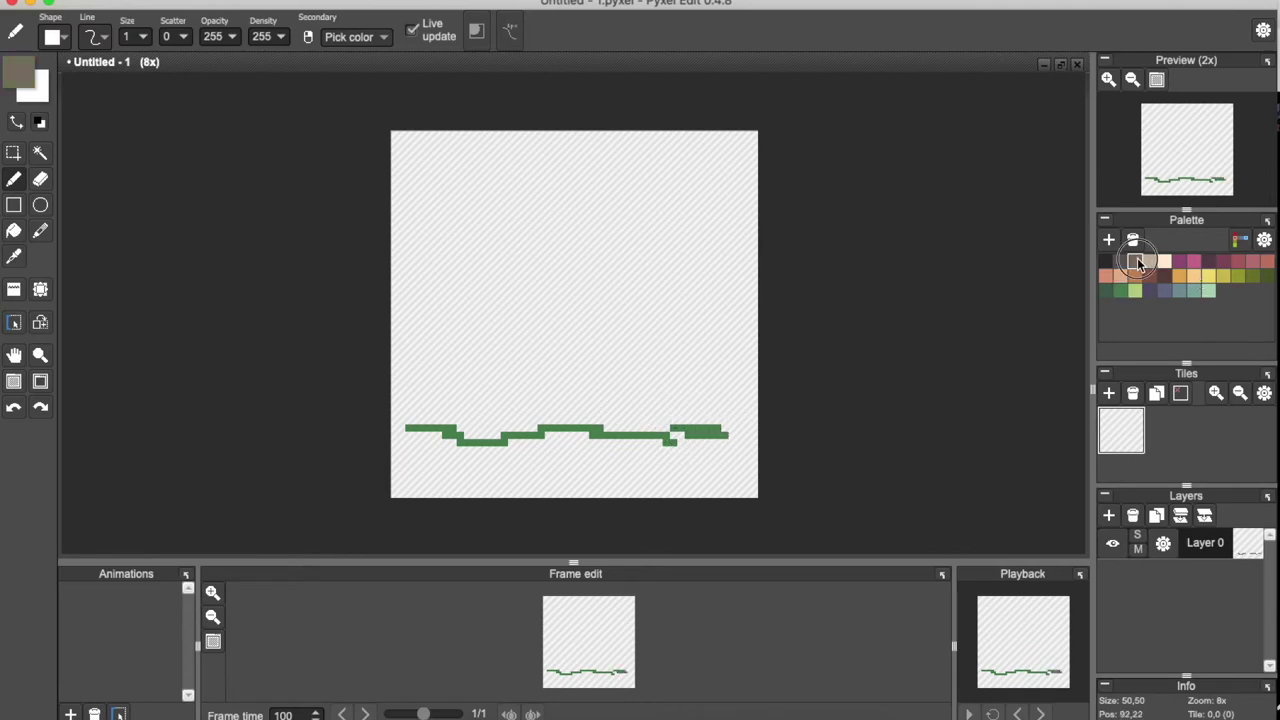
Outline a boulder in grey-brown above the ground line and extend the green line slightly past its right edge
mouse_move(416, 421)
left_mouse_down()
mouse_move(425, 370)
mouse_move(450, 352)
mouse_move(469, 300)
mouse_move(494, 289)
mouse_move(483, 264)
mouse_move(519, 243)
left_mouse_up()
left_click_drag(482, 284, 486, 286)
mouse_move(524, 243)
left_mouse_down()
mouse_move(594, 246)
mouse_move(634, 266)
mouse_move(680, 317)
mouse_move(687, 347)
mouse_move(720, 369)
mouse_move(725, 420)
left_mouse_up()
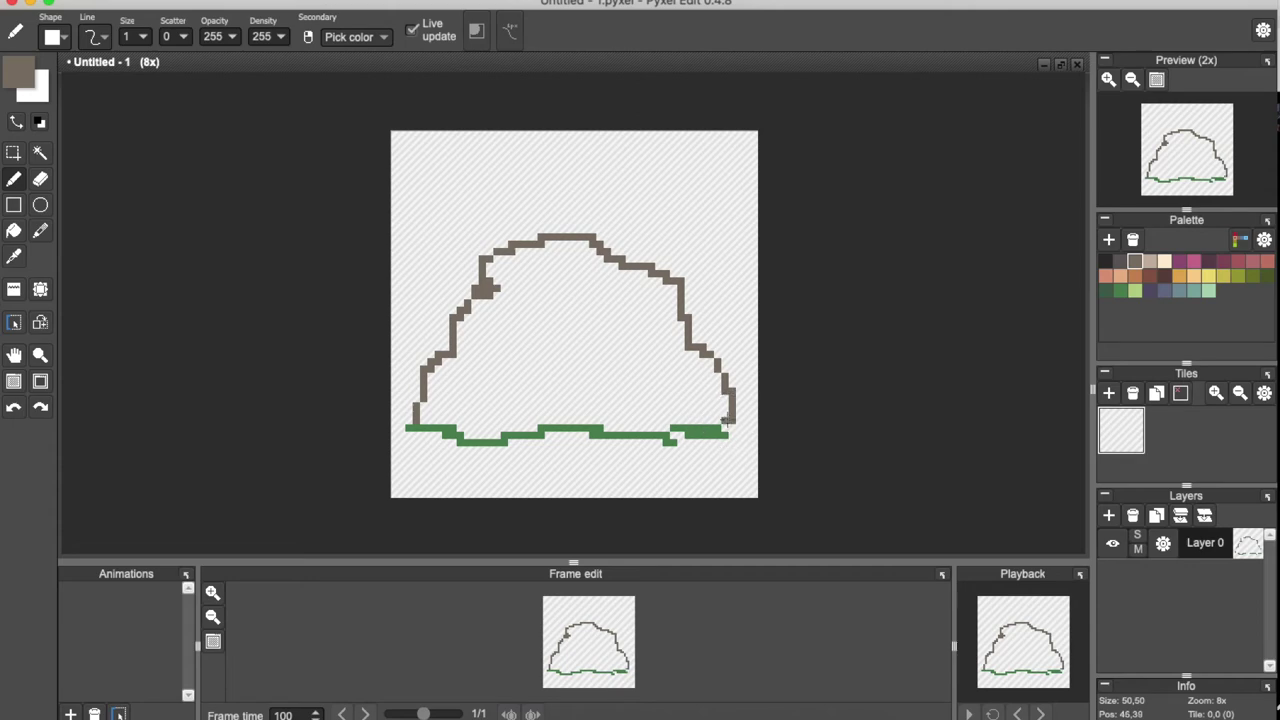
left_click(725, 426)
left_click(715, 437, "alt")
left_click_drag(726, 430, 742, 435)
Erase the extra corner pixels along the top and right side of the boulder outline to thin it
left_click(40, 178)
left_click(481, 261)
left_click_drag(481, 261, 541, 241)
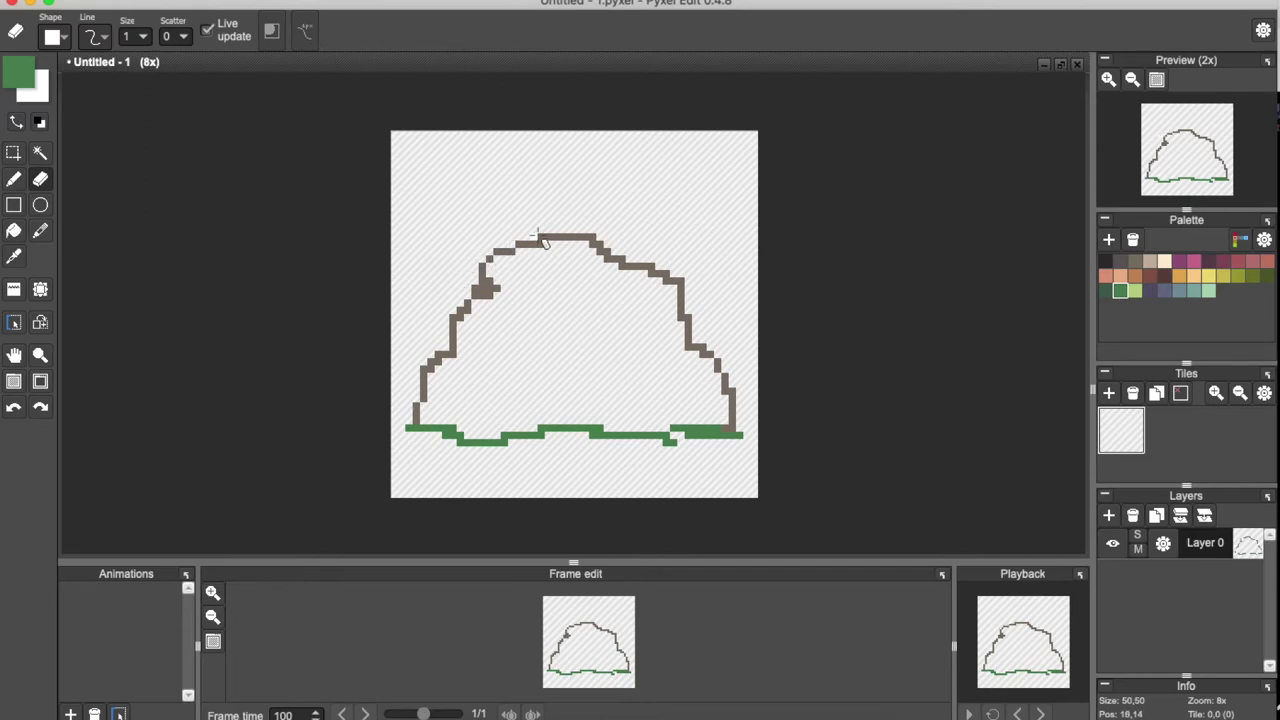
left_click(598, 240)
left_click(602, 243)
left_click(621, 257)
left_click(651, 264)
left_click(677, 277)
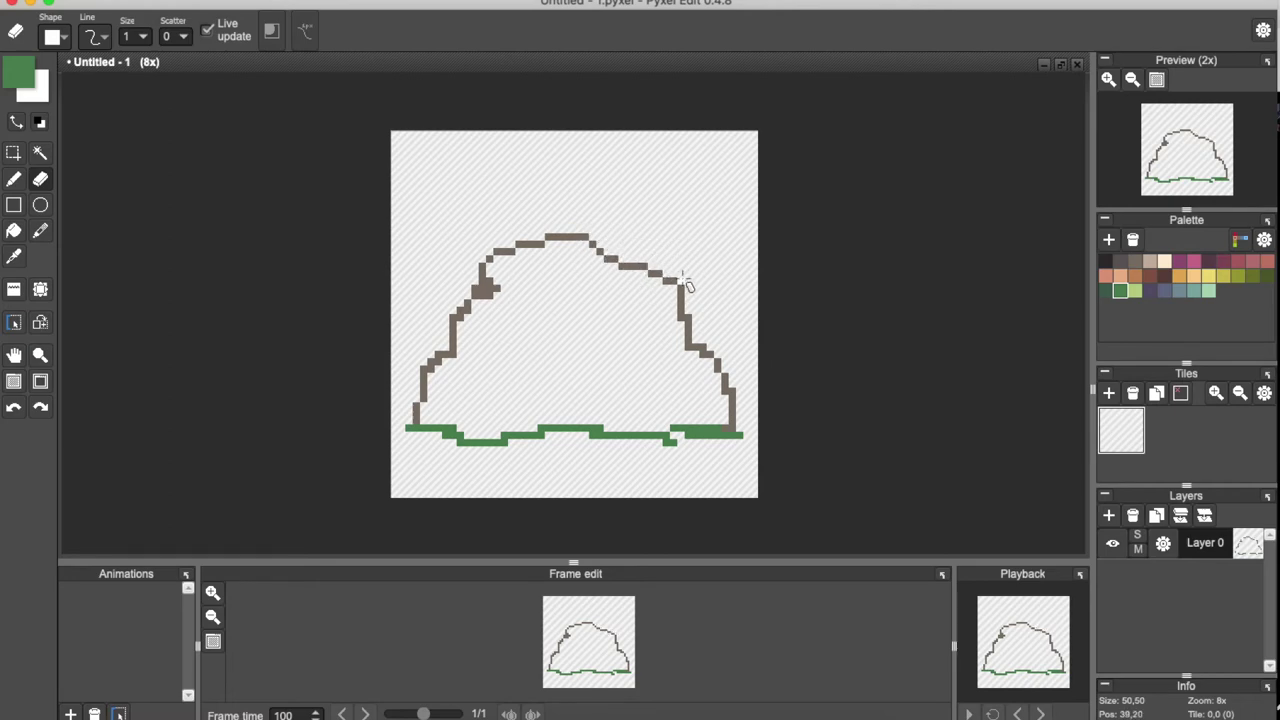
left_click(705, 350)
Fill the inside of the boulder with the light tan palette colour
left_click(1146, 262)
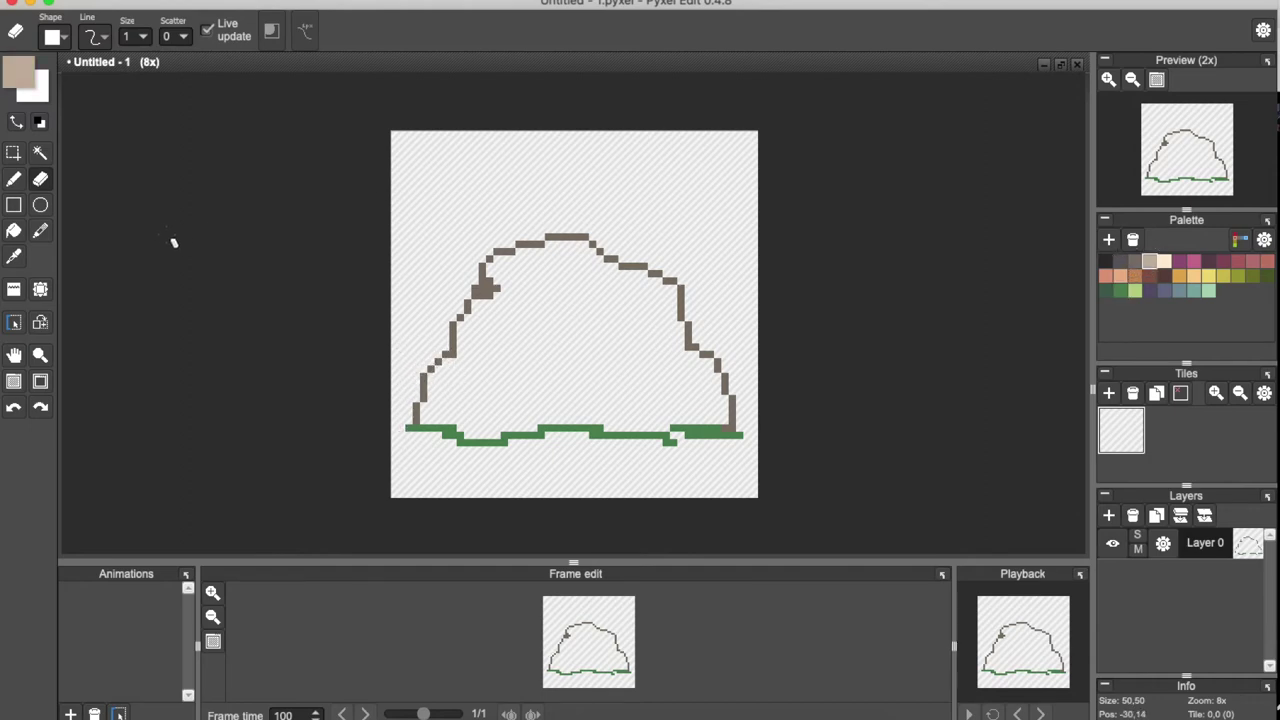
left_click(16, 230)
left_click(586, 337)
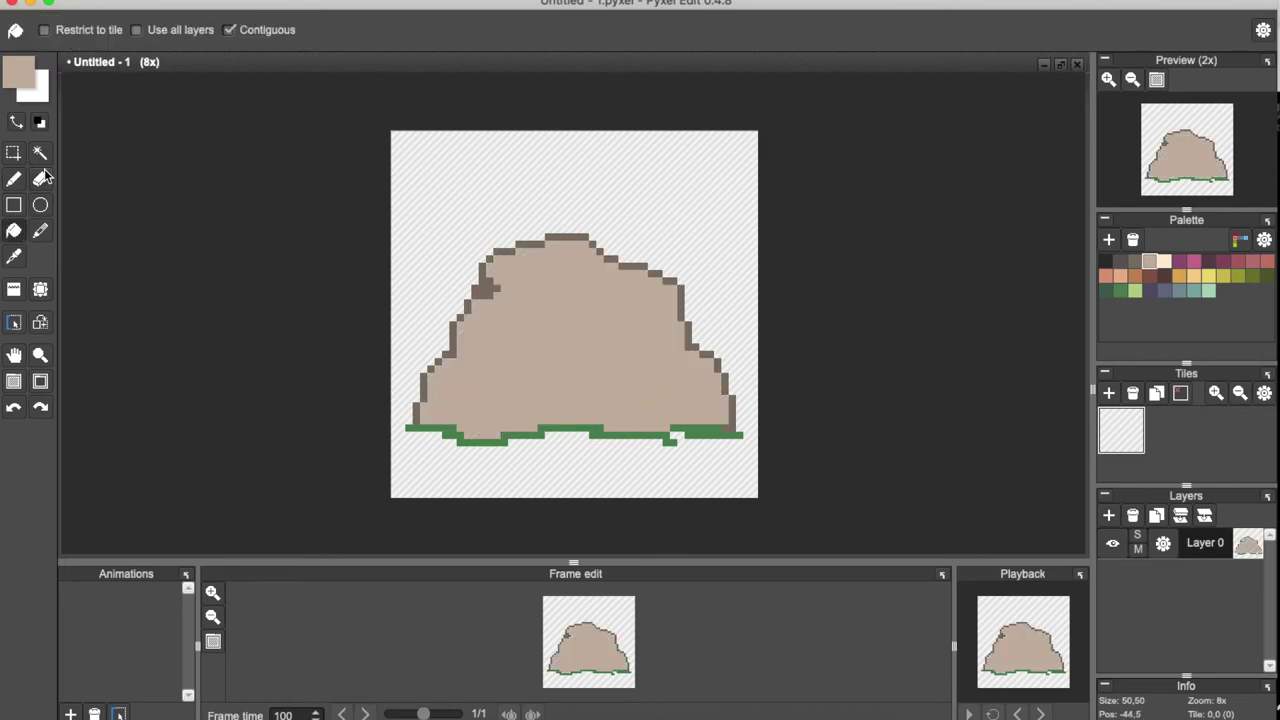
Draw a grey-brown dividing line down the boulder's left part and fill the area left of it as shadow
left_click(16, 182)
left_click(1134, 262)
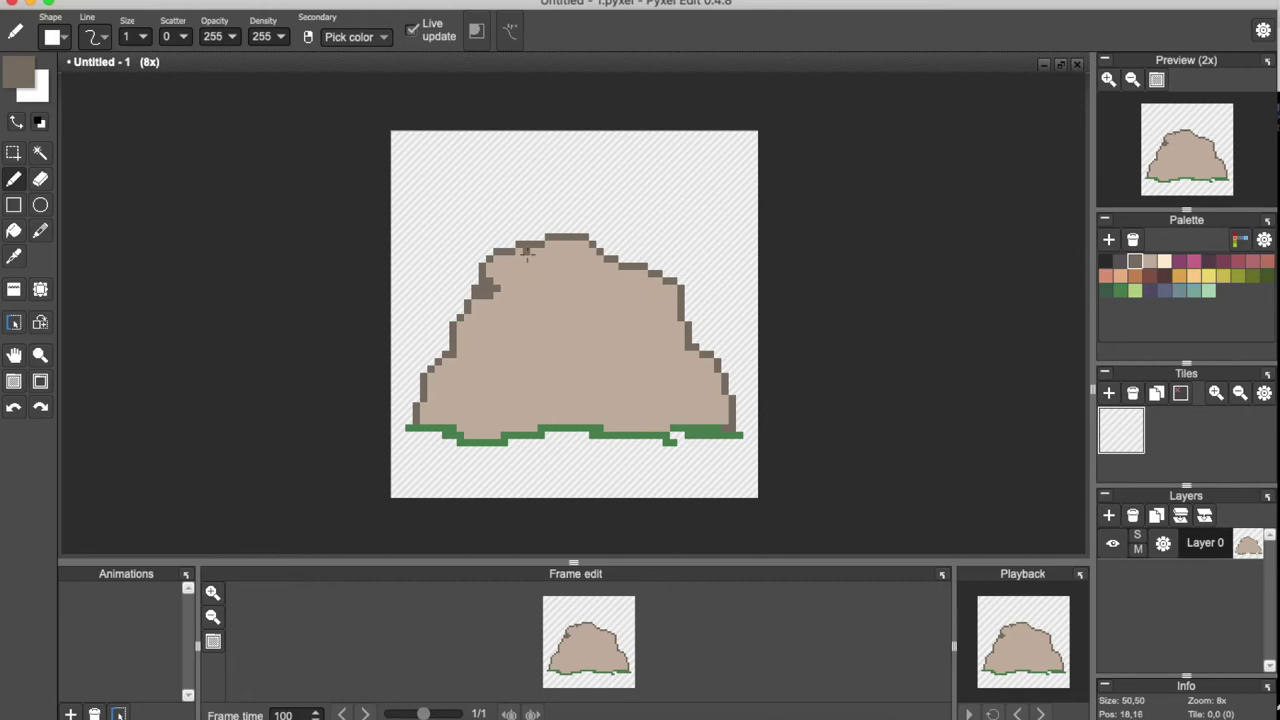
mouse_move(514, 258)
left_mouse_down()
mouse_move(495, 332)
mouse_move(508, 429)
left_mouse_up()
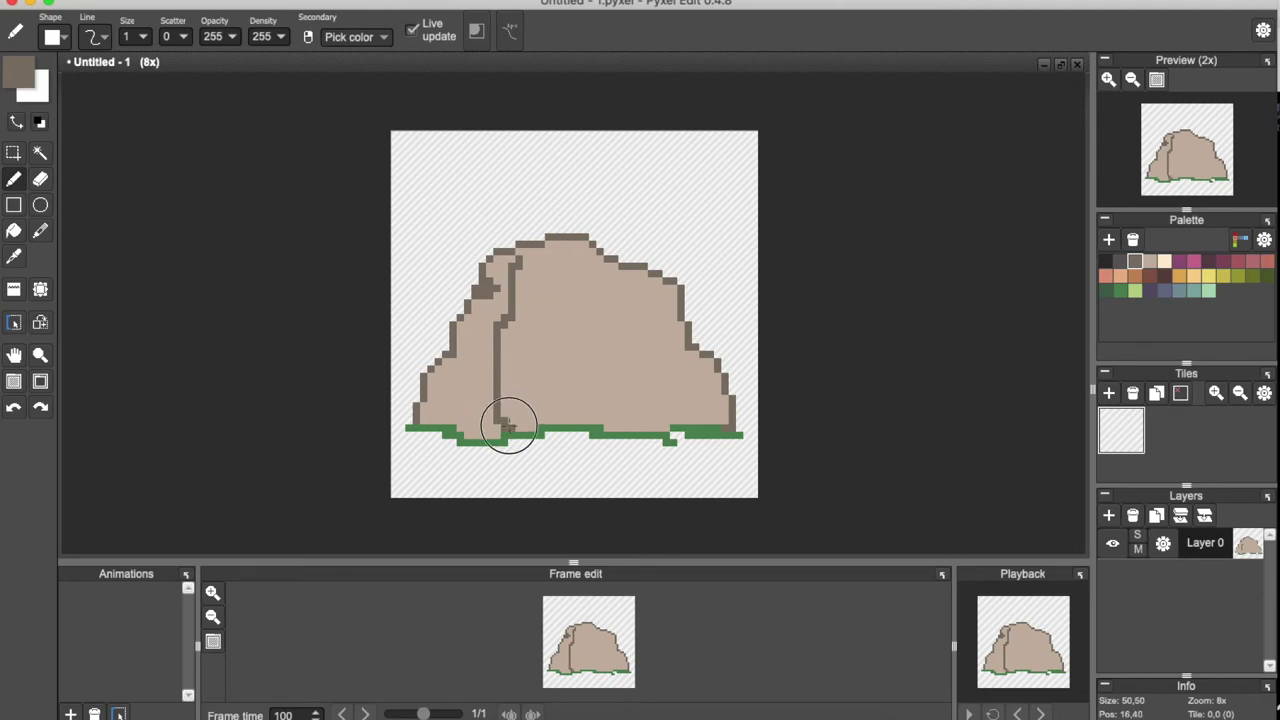
left_click(13, 231)
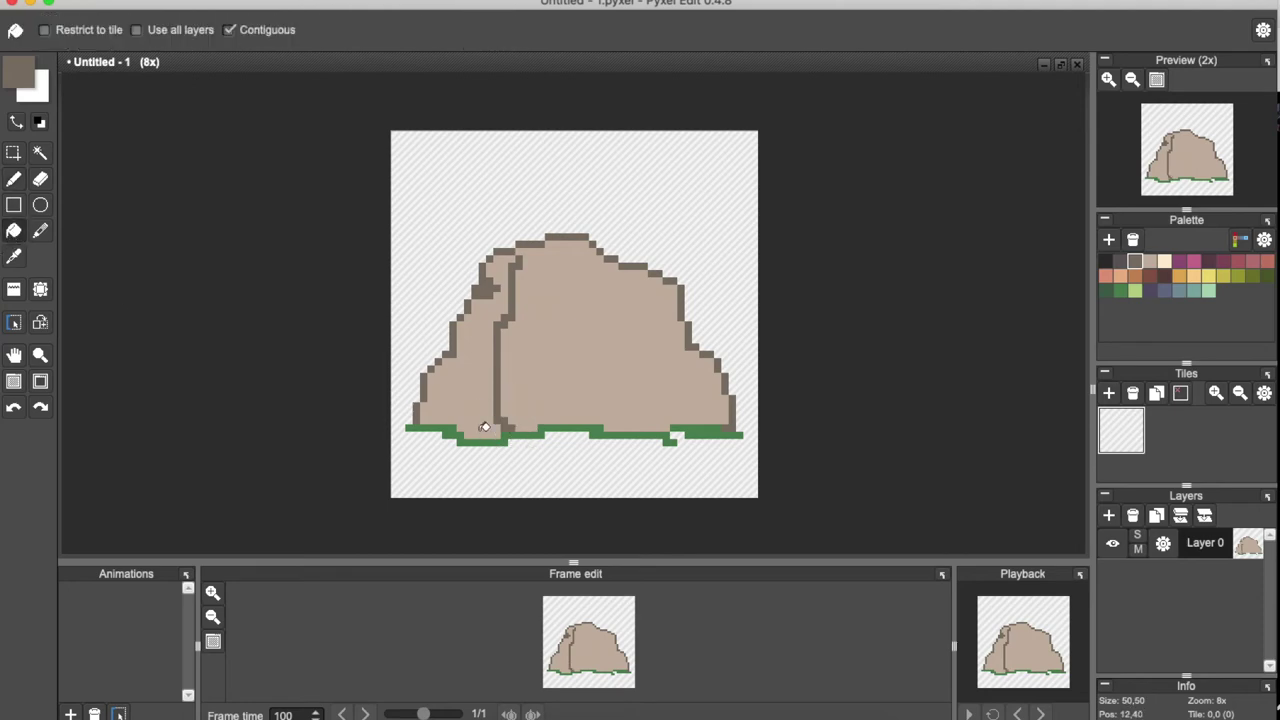
left_click(484, 427)
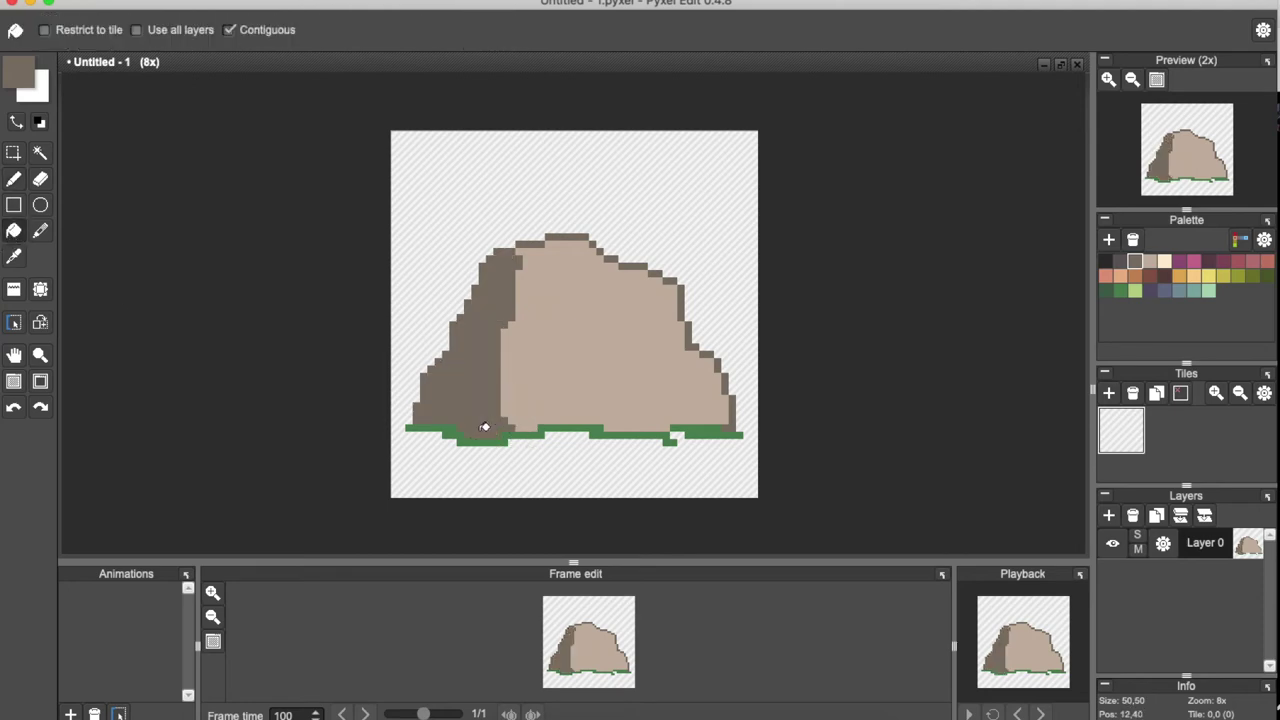
Extend the grey-brown shadow along the boulder's base by outlining a low strip and filling it
left_click(14, 178)
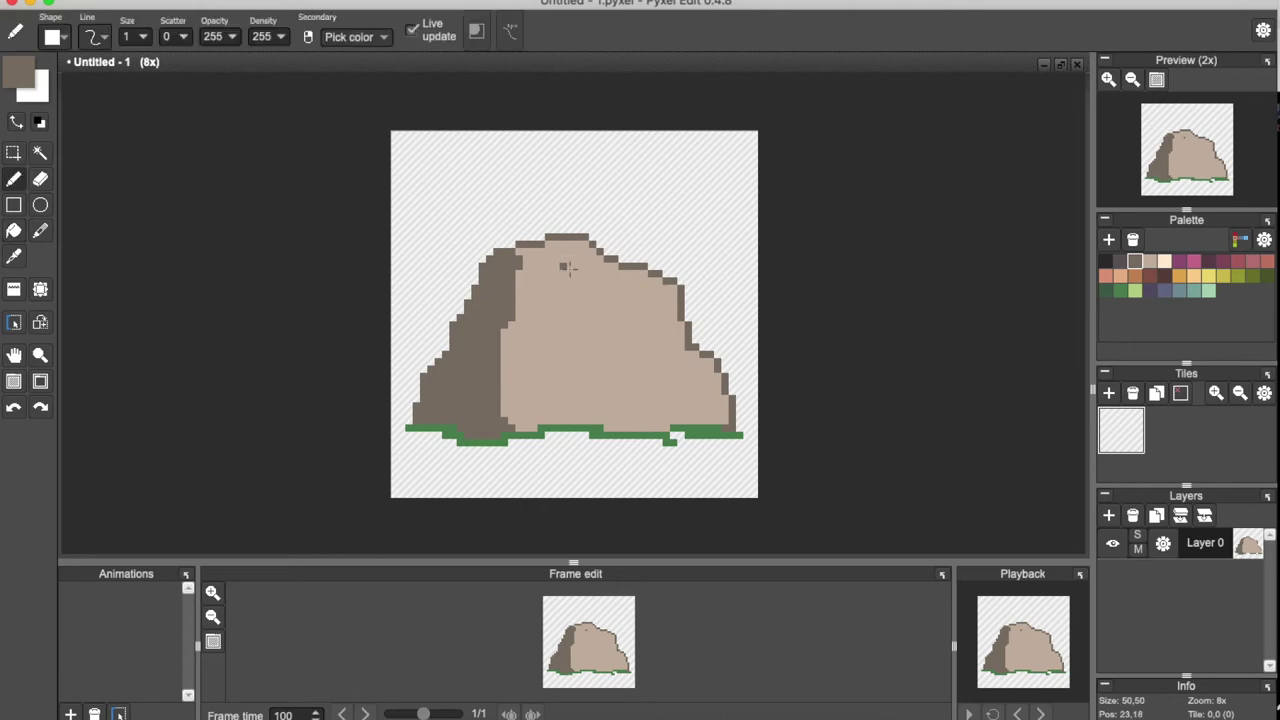
mouse_move(503, 412)
left_mouse_down()
mouse_move(587, 408)
mouse_move(628, 425)
left_mouse_up()
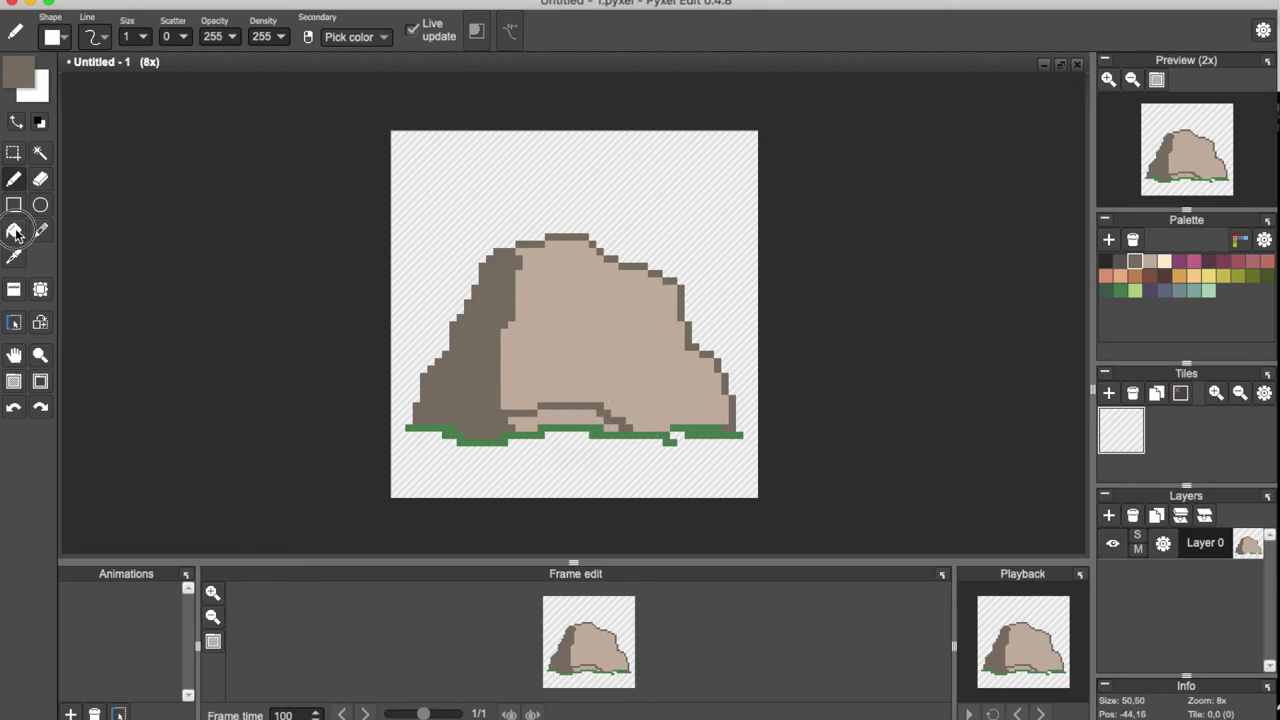
left_click(14, 230)
left_click(530, 418)
left_click(620, 424)
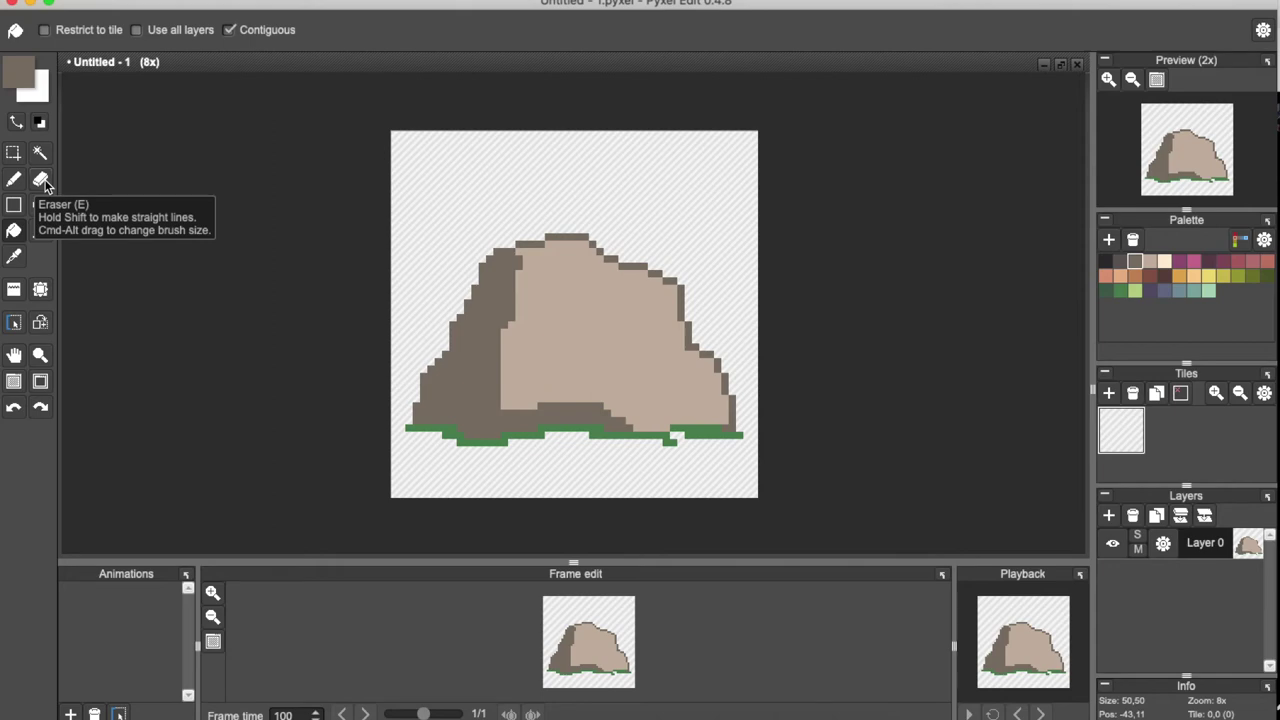
Add a new layer beneath the boulder layer and choose the near-black palette colour
left_click(1110, 515)
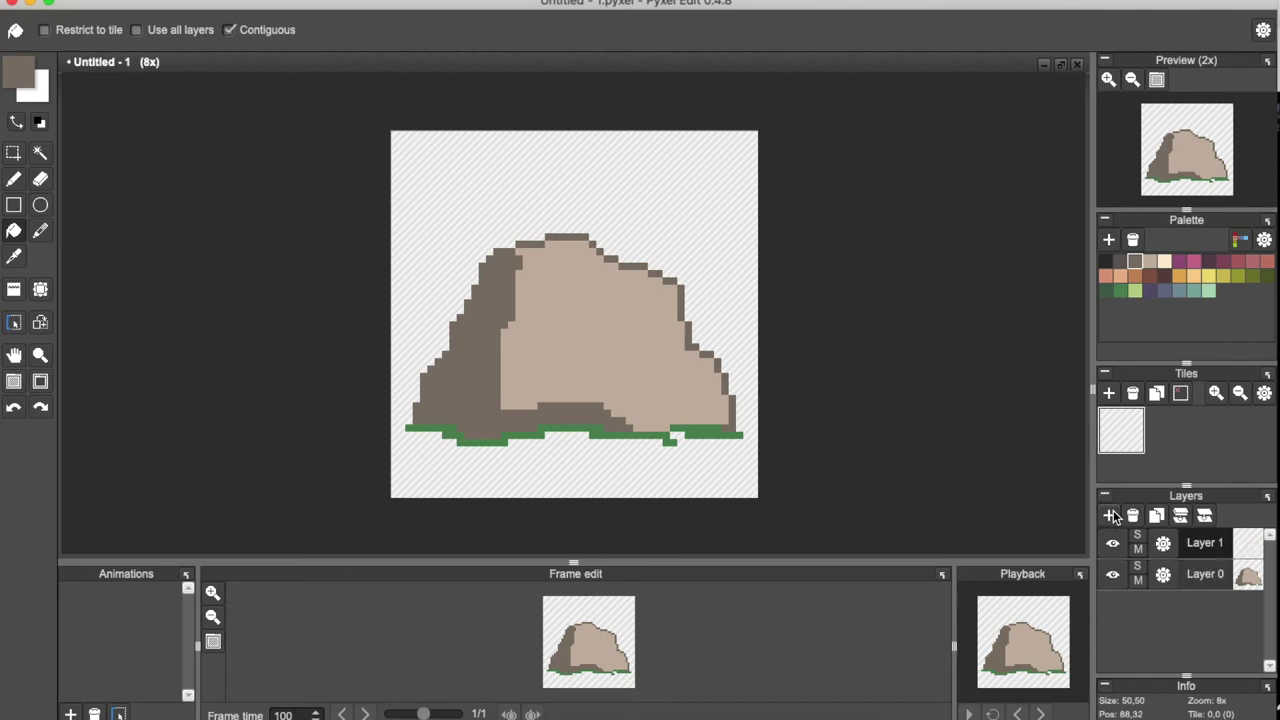
left_click_drag(1204, 542, 1203, 577)
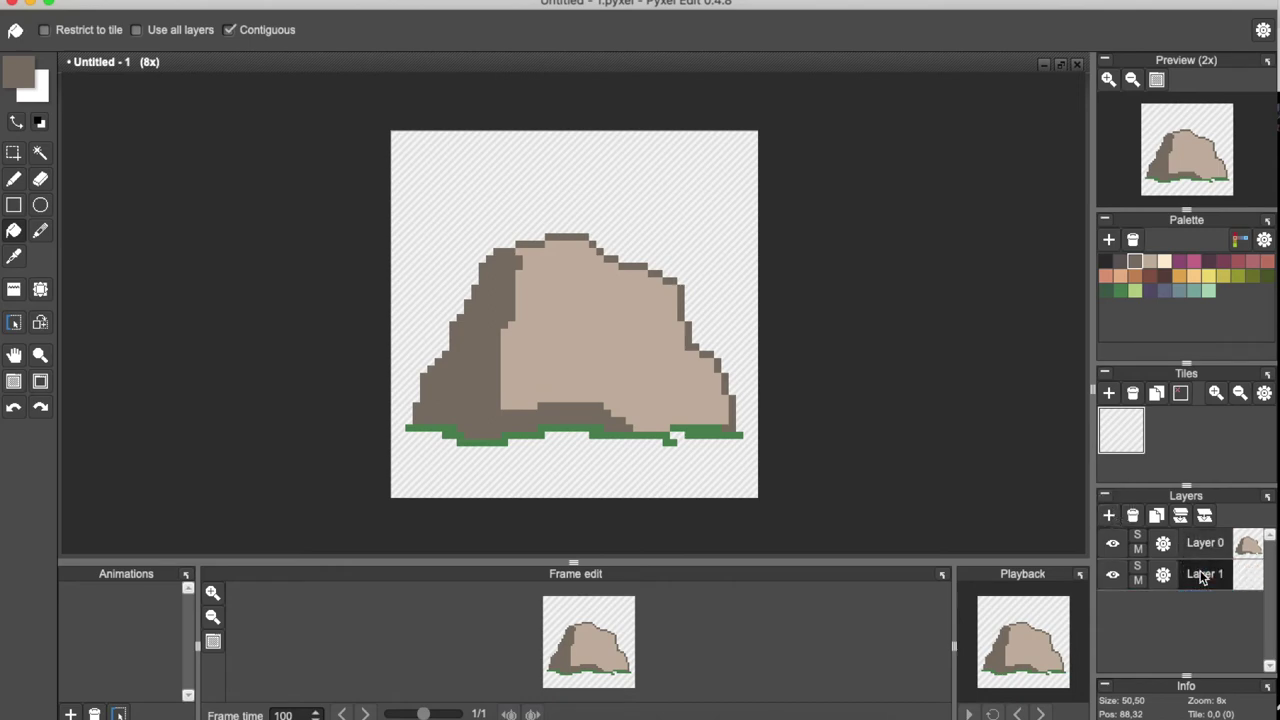
left_click(1107, 263)
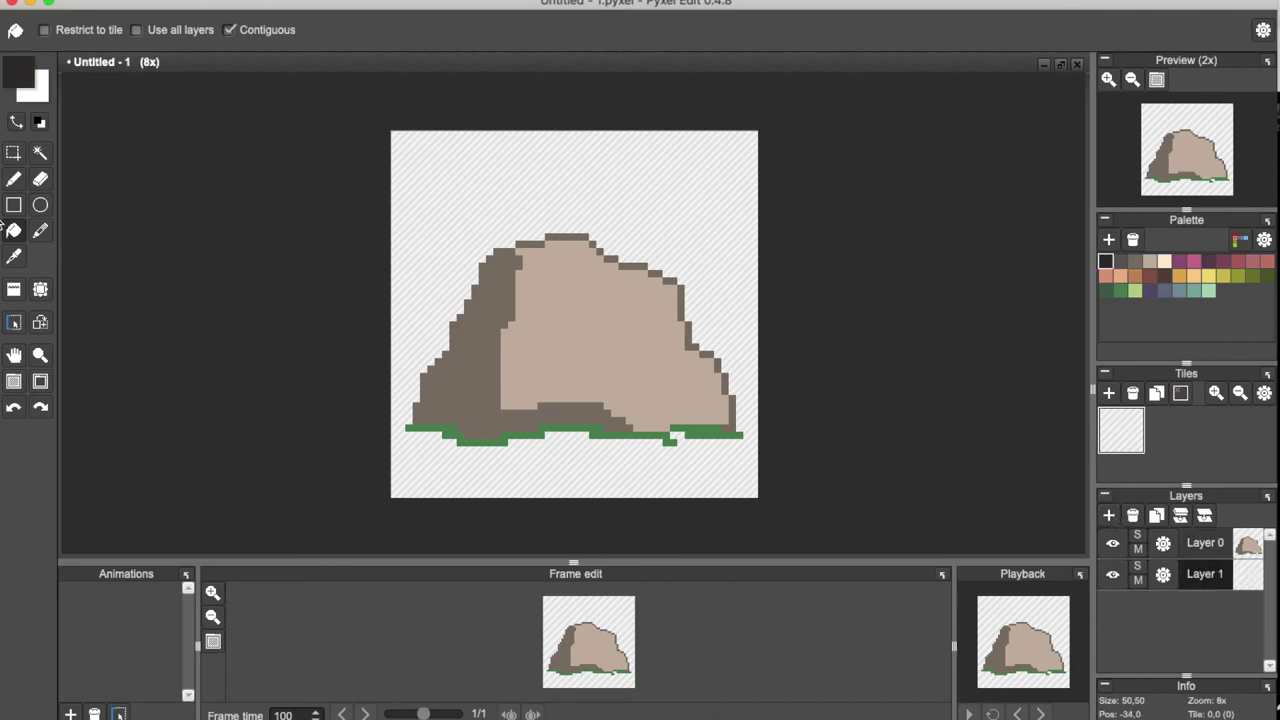
Try a near-black fill on the new layer and undo it
left_click(446, 430)
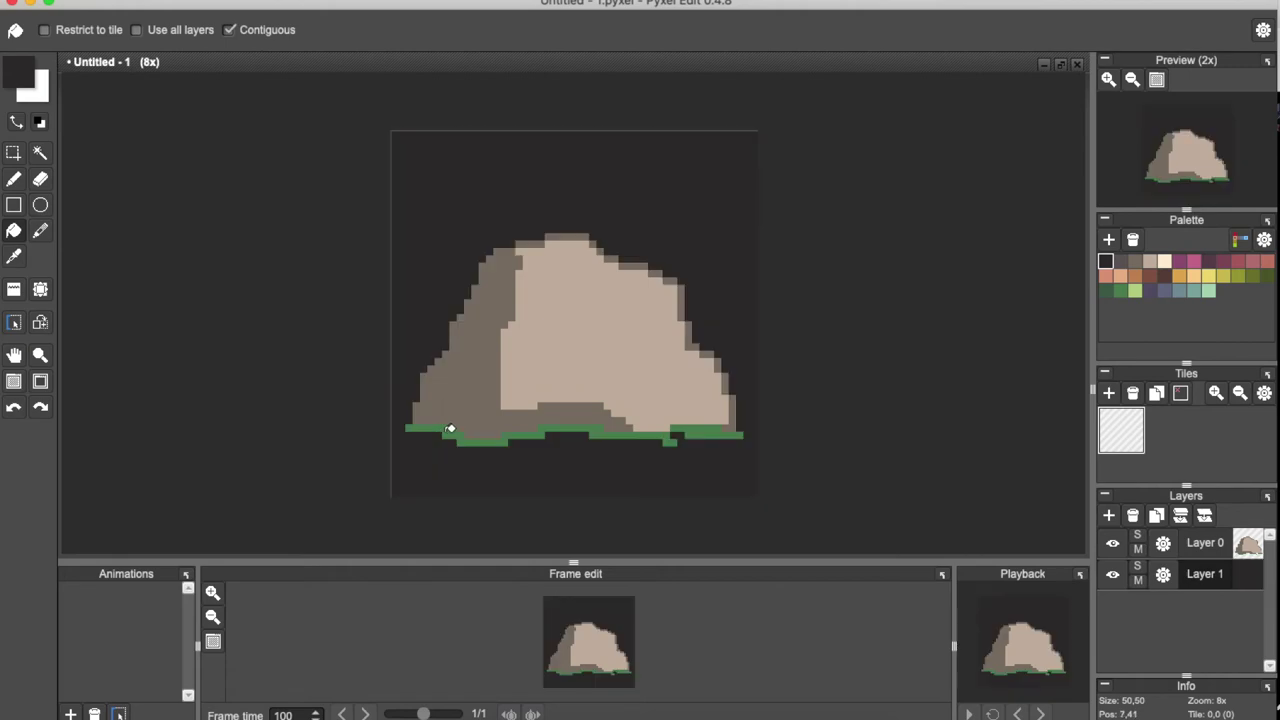
key("ctrl+z")
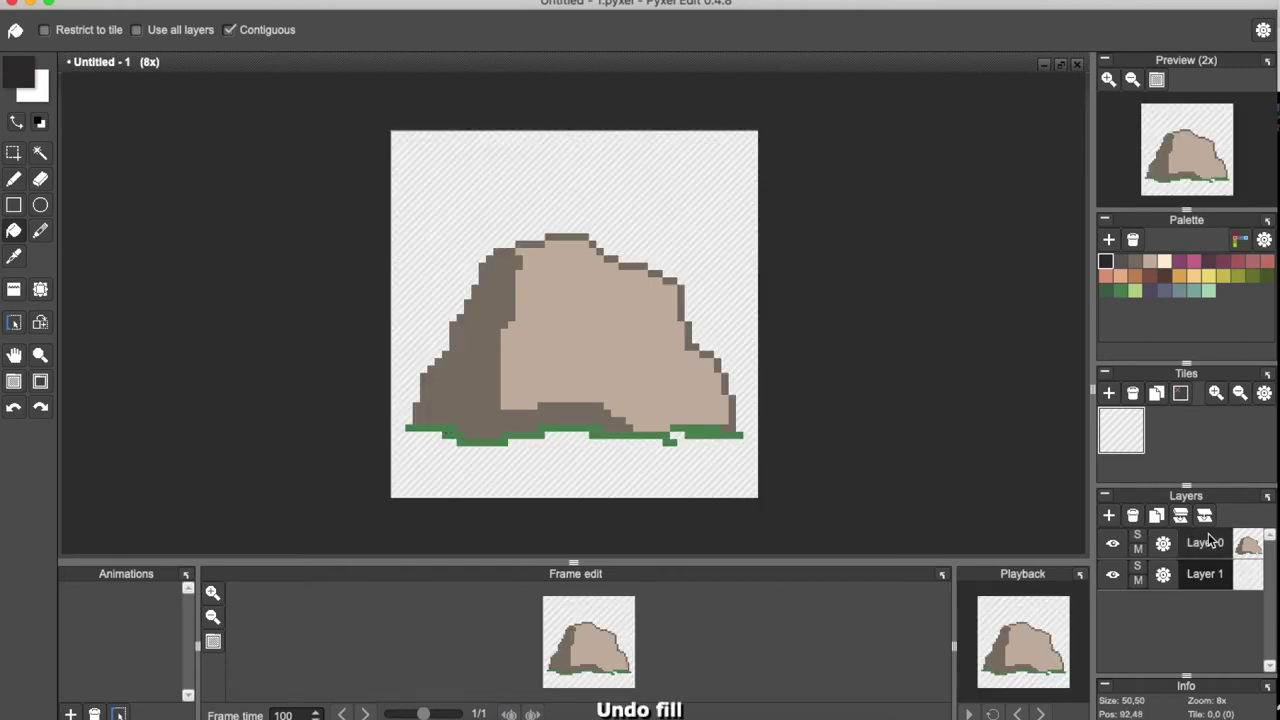
Select both parts of the green ground line on Layer 0 with the Magic Wand and delete them
left_click(40, 152)
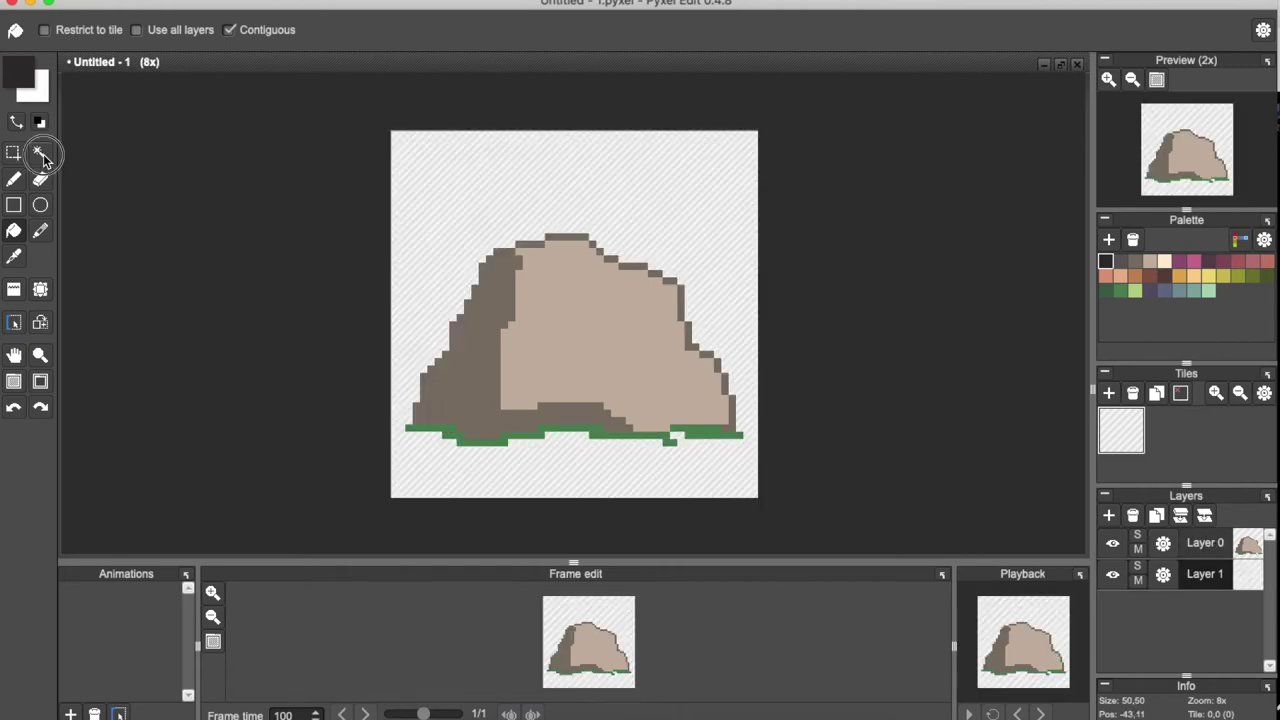
left_click(474, 443)
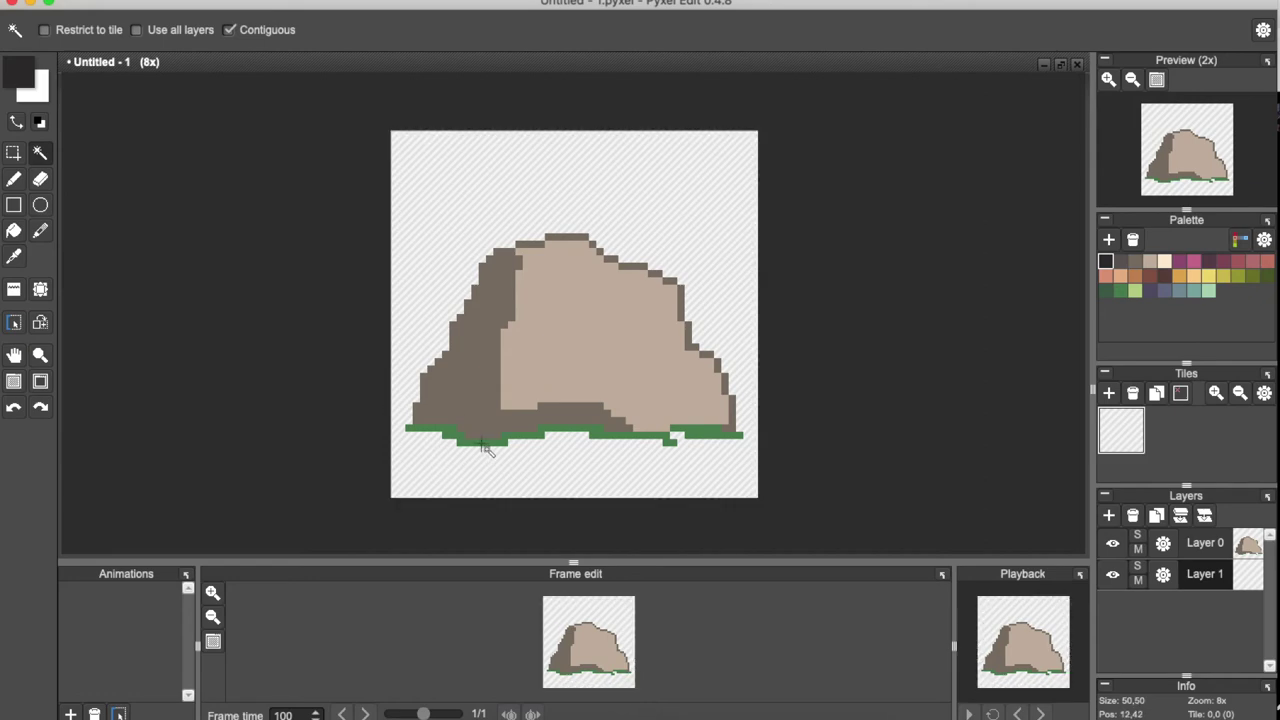
left_click(1203, 545)
left_click(700, 434)
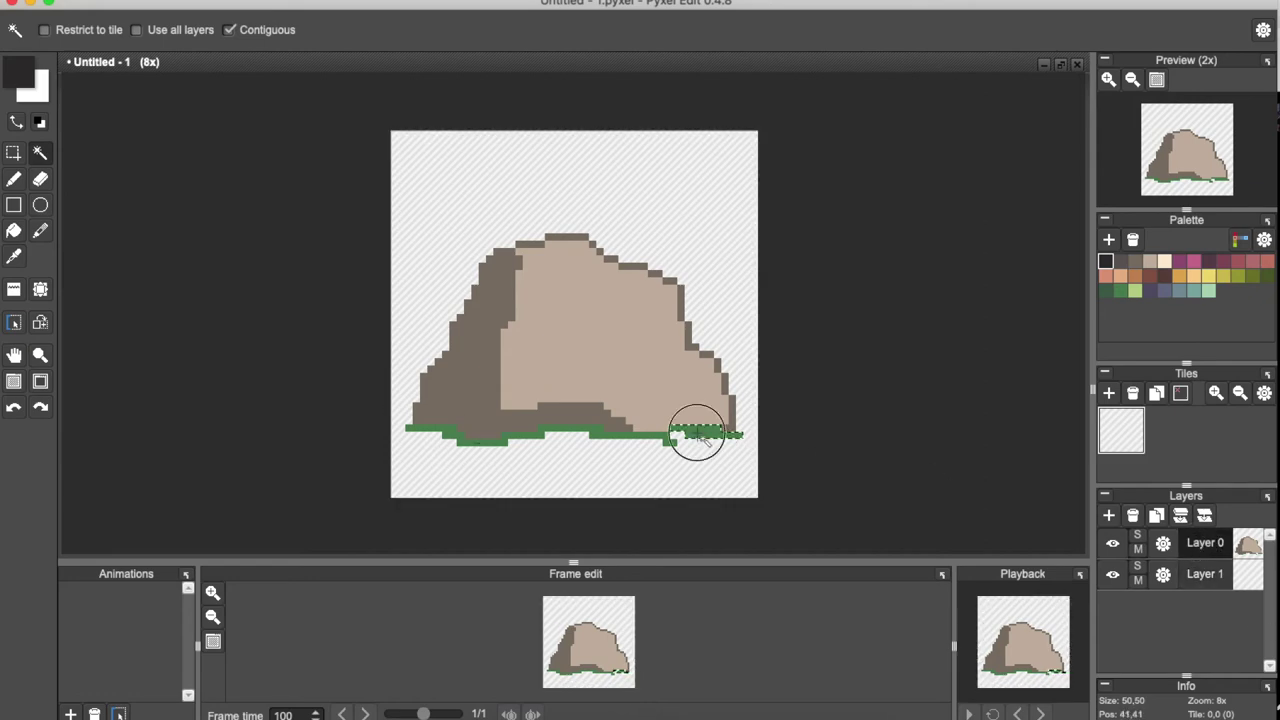
left_click(645, 438, "shift")
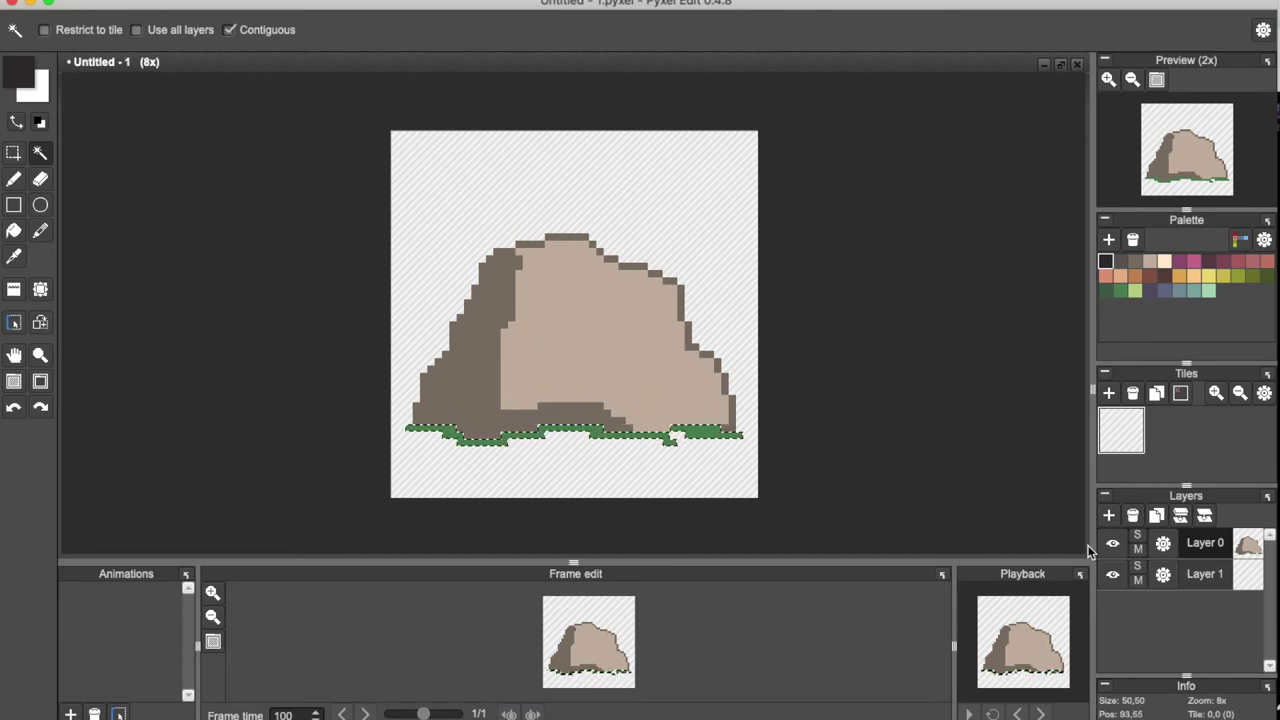
key("Delete")
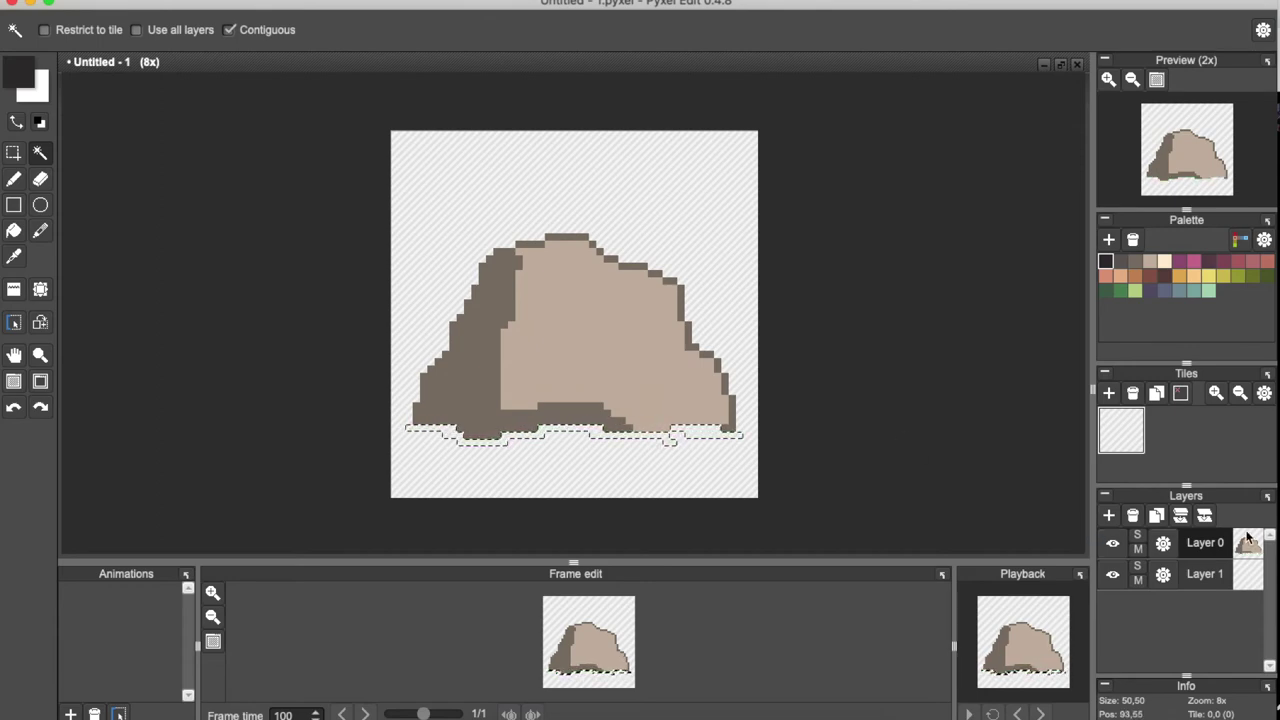
Fill the selected ground-line shape with near-black on Layer 1 and clear the selection
left_click(1210, 575)
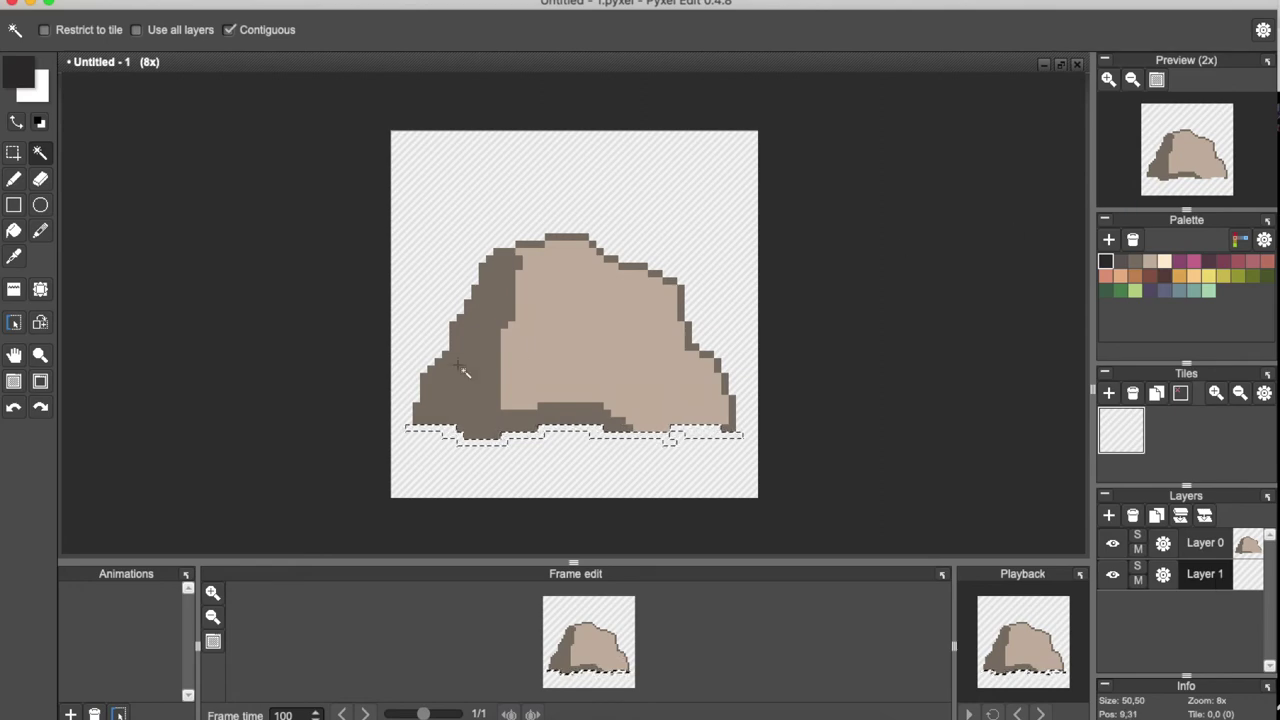
left_click(14, 230)
left_click(453, 426)
left_click(706, 428)
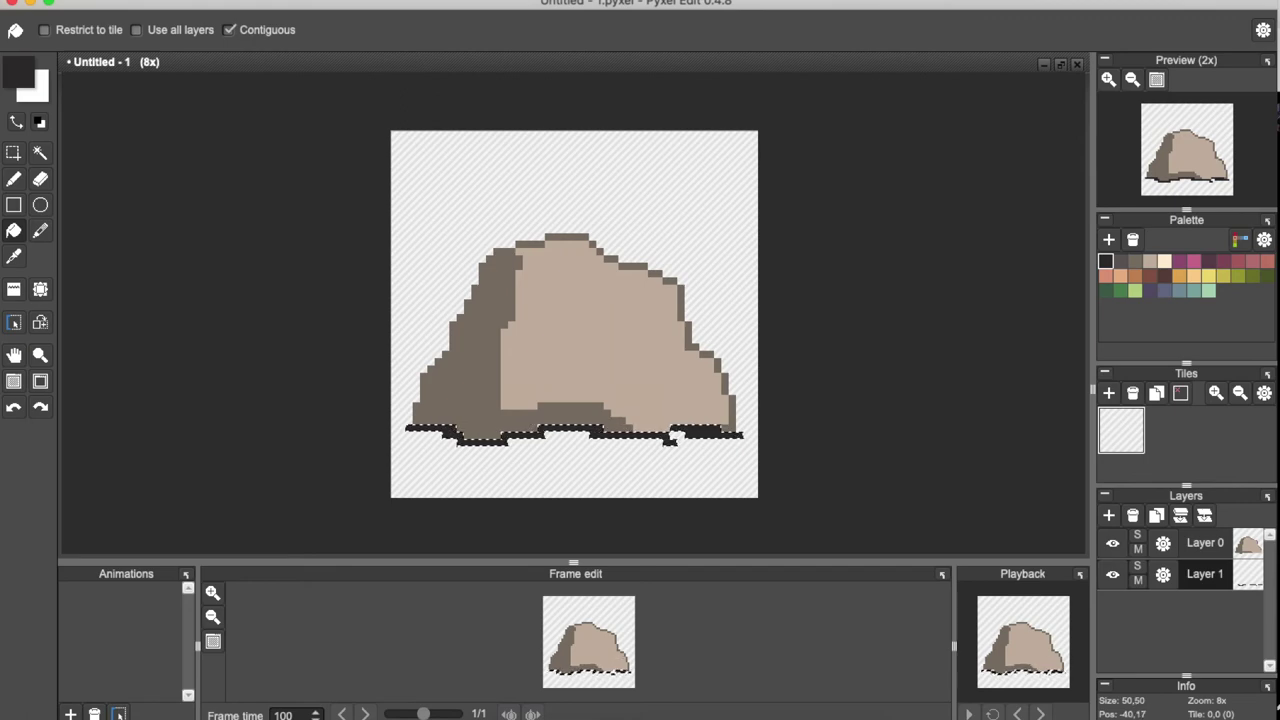
key("b")
key("ctrl+d")
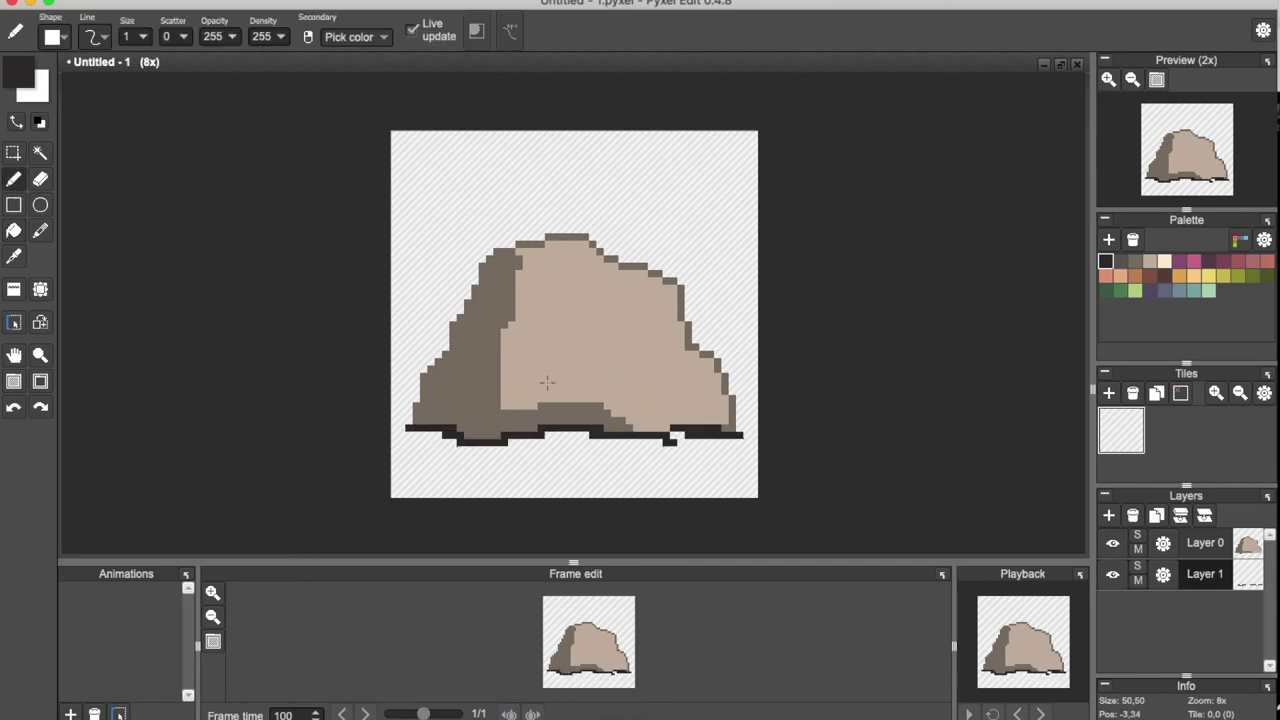
Erase the stray and corner pixels of the near-black ground line to clean up its lower edge
left_click(40, 180)
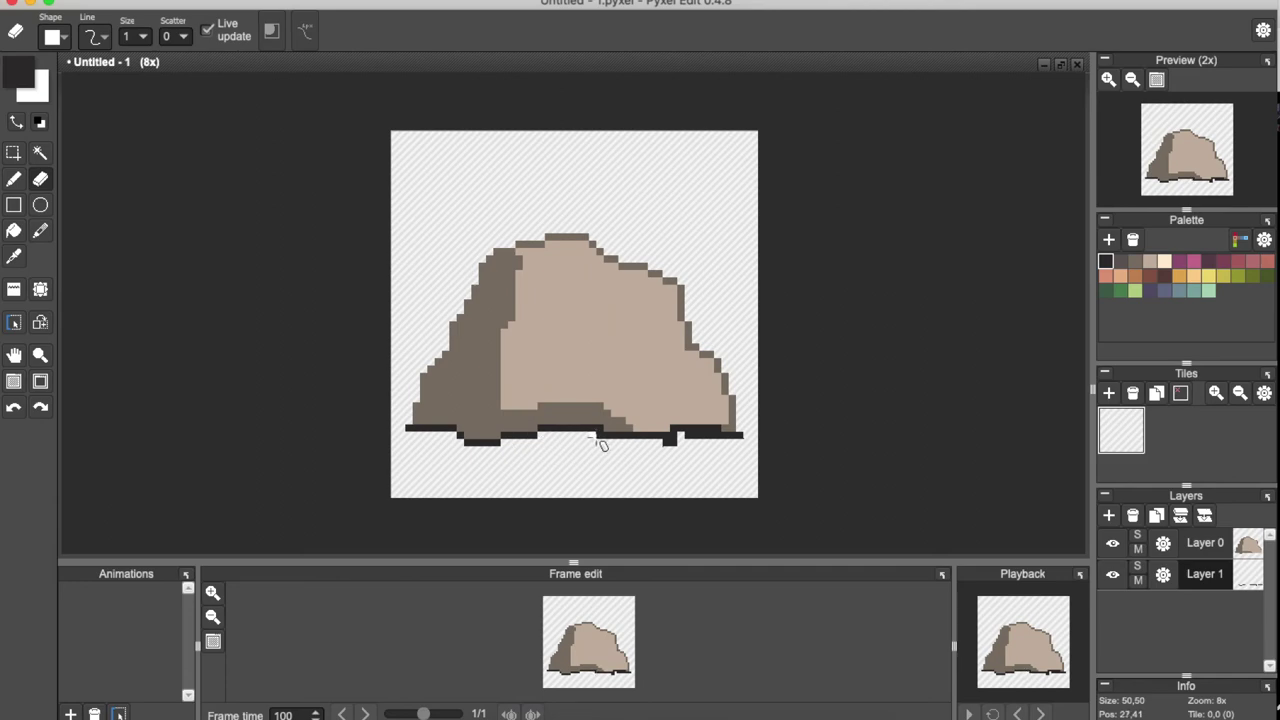
left_click(670, 449)
left_click(674, 436)
left_click(695, 438)
left_click_drag(691, 437, 713, 438)
Lower the opacity of Layer 1 to about 87 to make the ground shadow translucent
left_click(1163, 574)
left_click(1145, 537)
left_click_drag(1148, 540, 1097, 550)
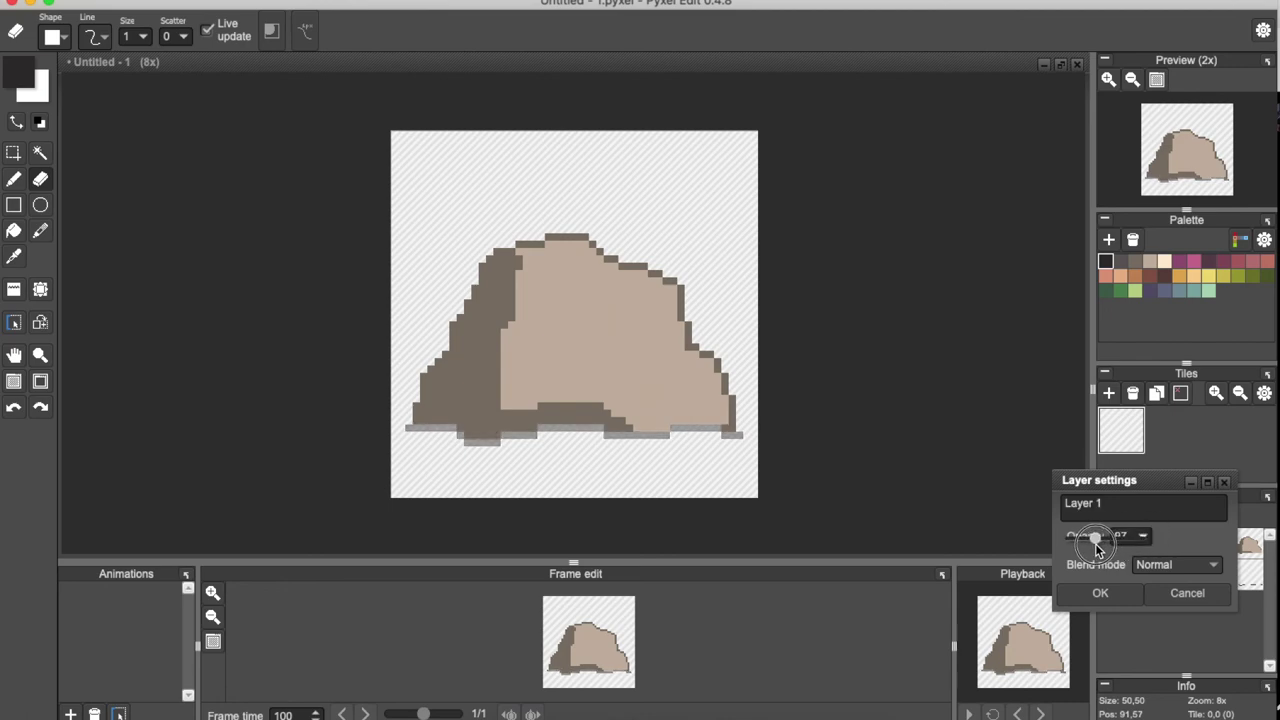
left_click(1100, 593)
Sample the grey-brown shade on Layer 0 and smooth the inner edge of the boulder's left and bottom shadow
left_click(1205, 543)
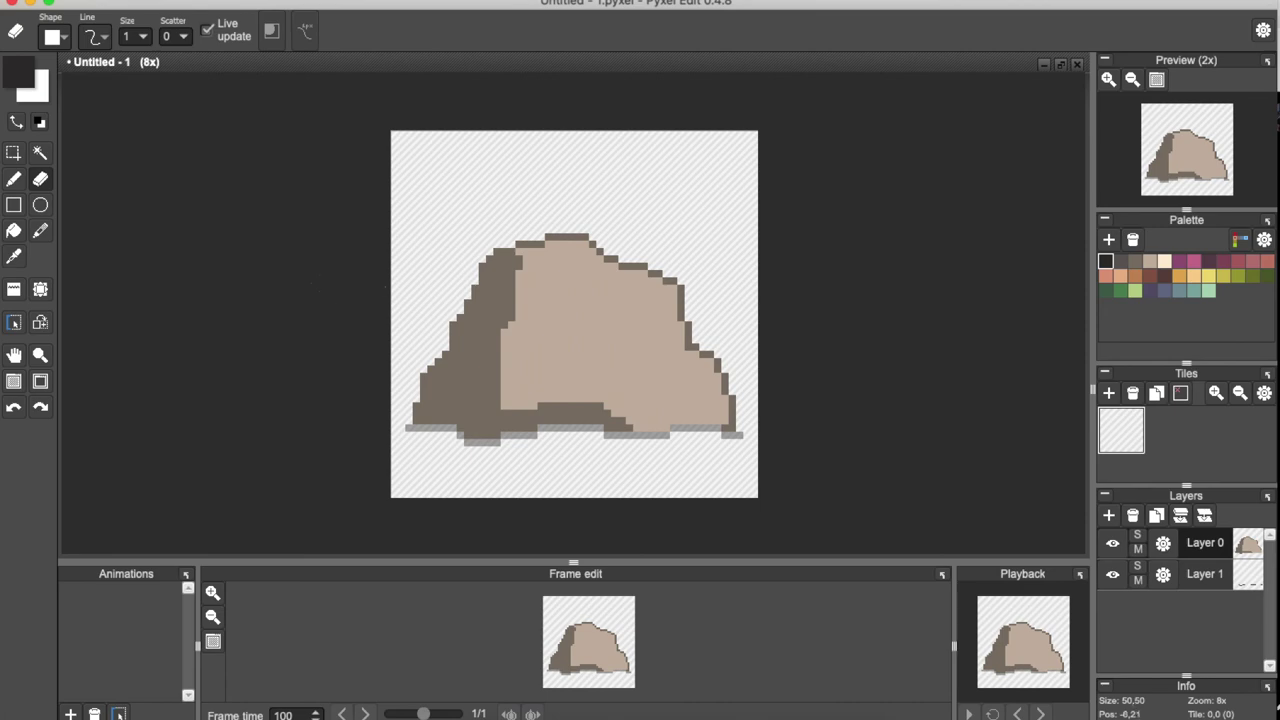
left_click(13, 179)
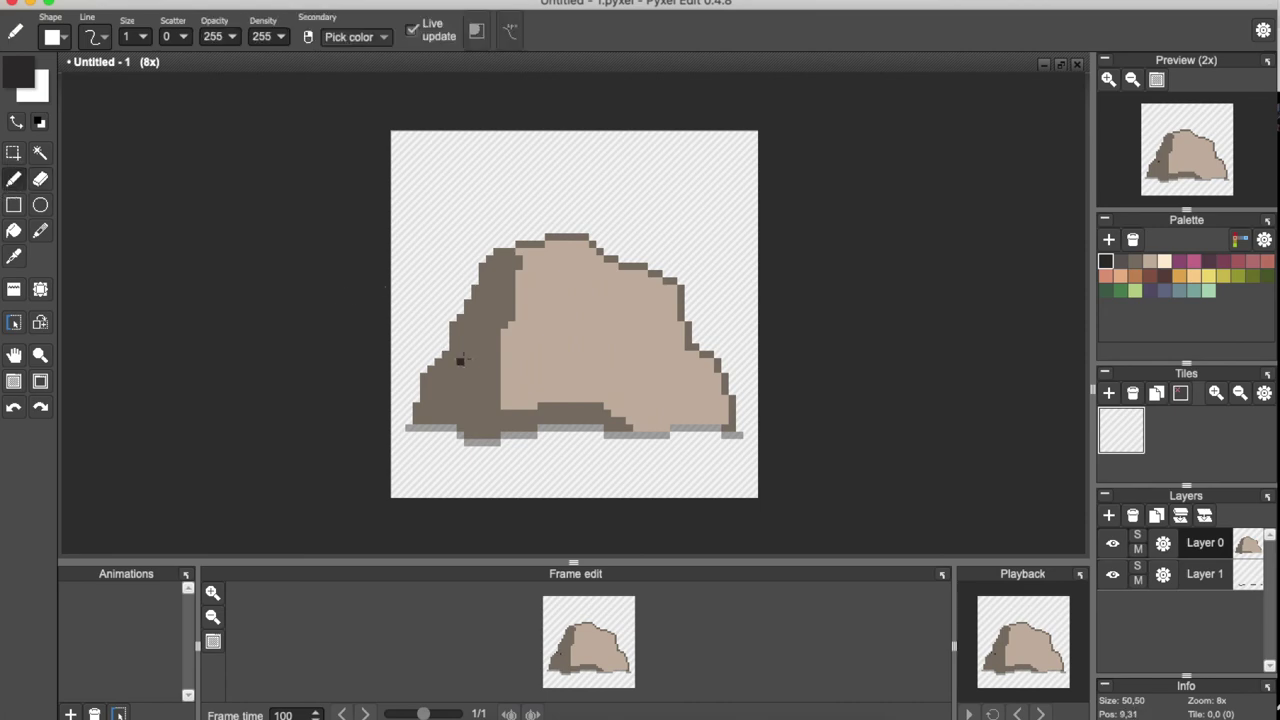
right_click(464, 359)
mouse_move(493, 390)
left_mouse_down()
mouse_move(534, 407)
mouse_move(493, 390)
left_mouse_up()
left_click(512, 322)
left_click(508, 325)
left_click_drag(508, 325, 505, 345)
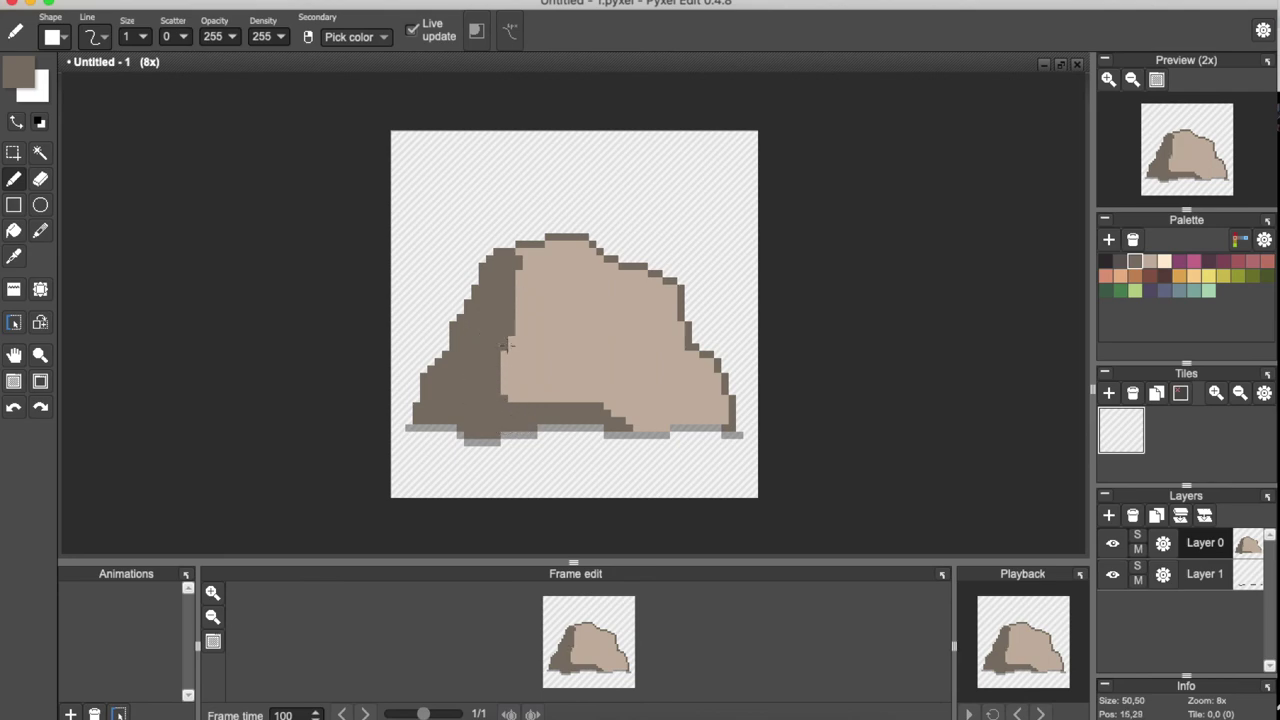
mouse_move(503, 390)
left_mouse_down()
mouse_move(520, 403)
mouse_move(543, 391)
mouse_move(532, 400)
left_mouse_up()
Paint small darker grey accents down the shaded left side of the boulder
left_click(1122, 262)
left_click(568, 302)
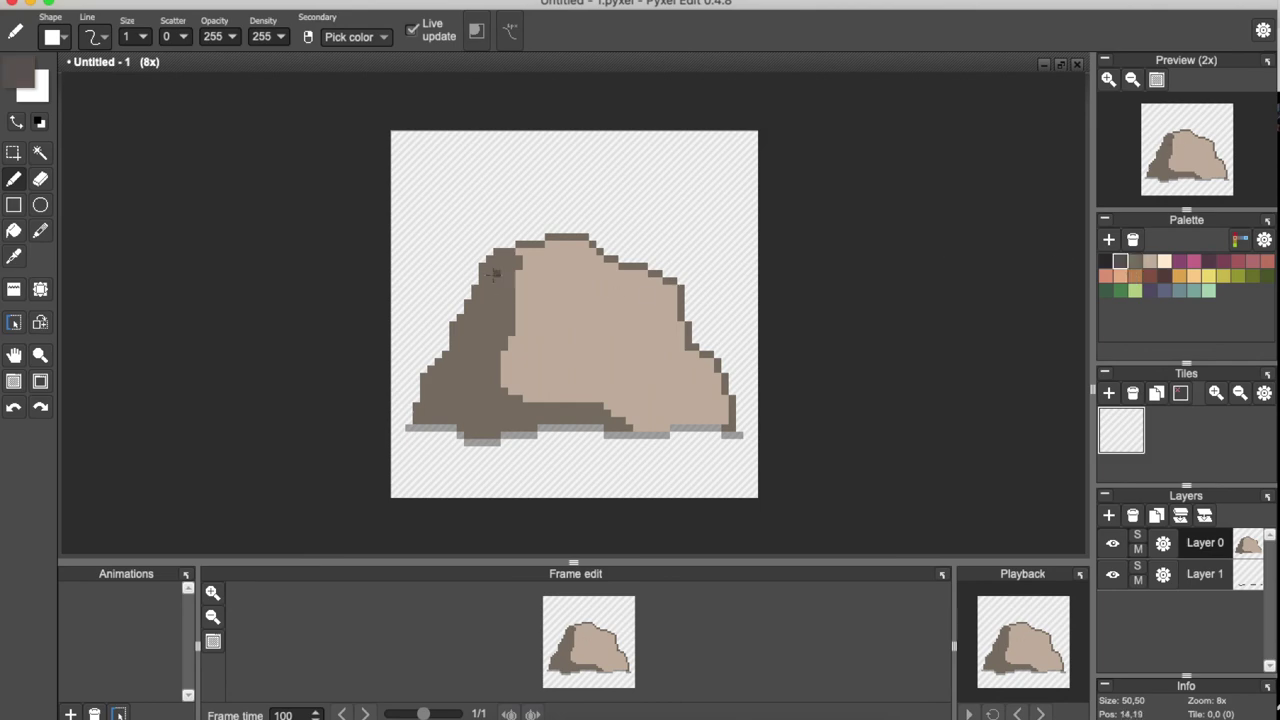
left_click_drag(486, 262, 464, 345)
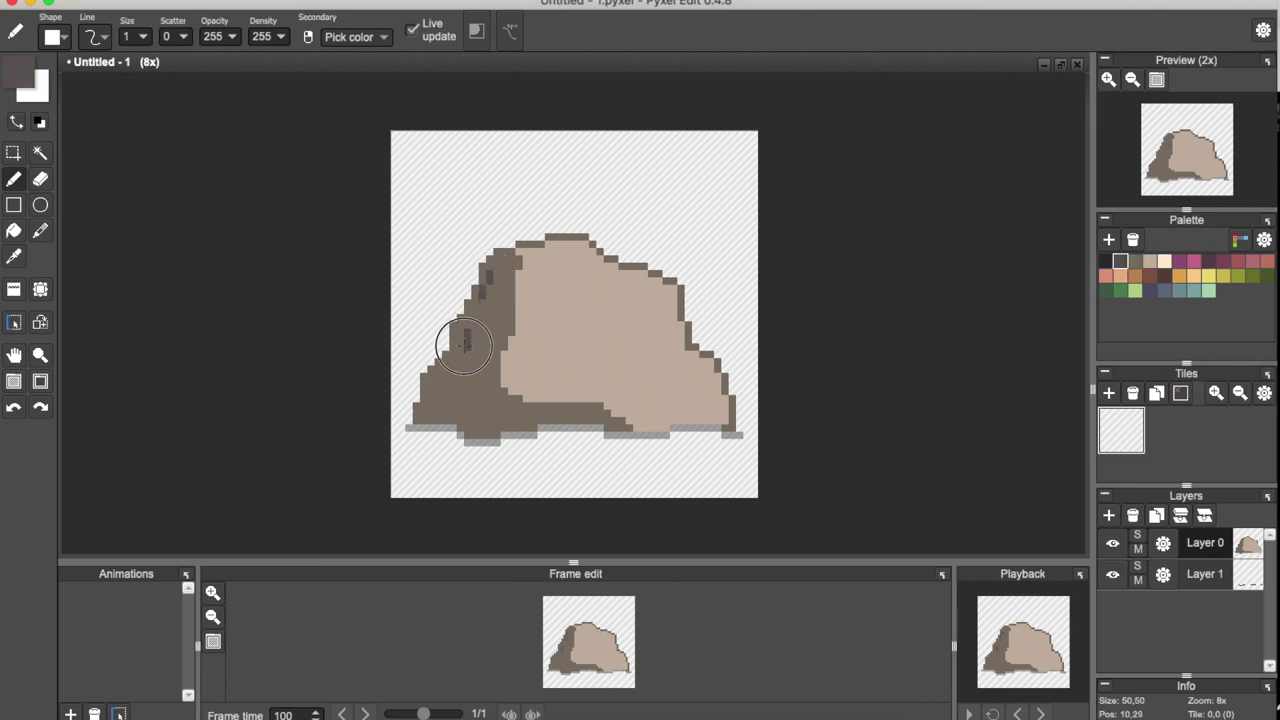
mouse_move(432, 390)
left_mouse_down()
mouse_move(424, 398)
mouse_move(443, 414)
left_mouse_up()
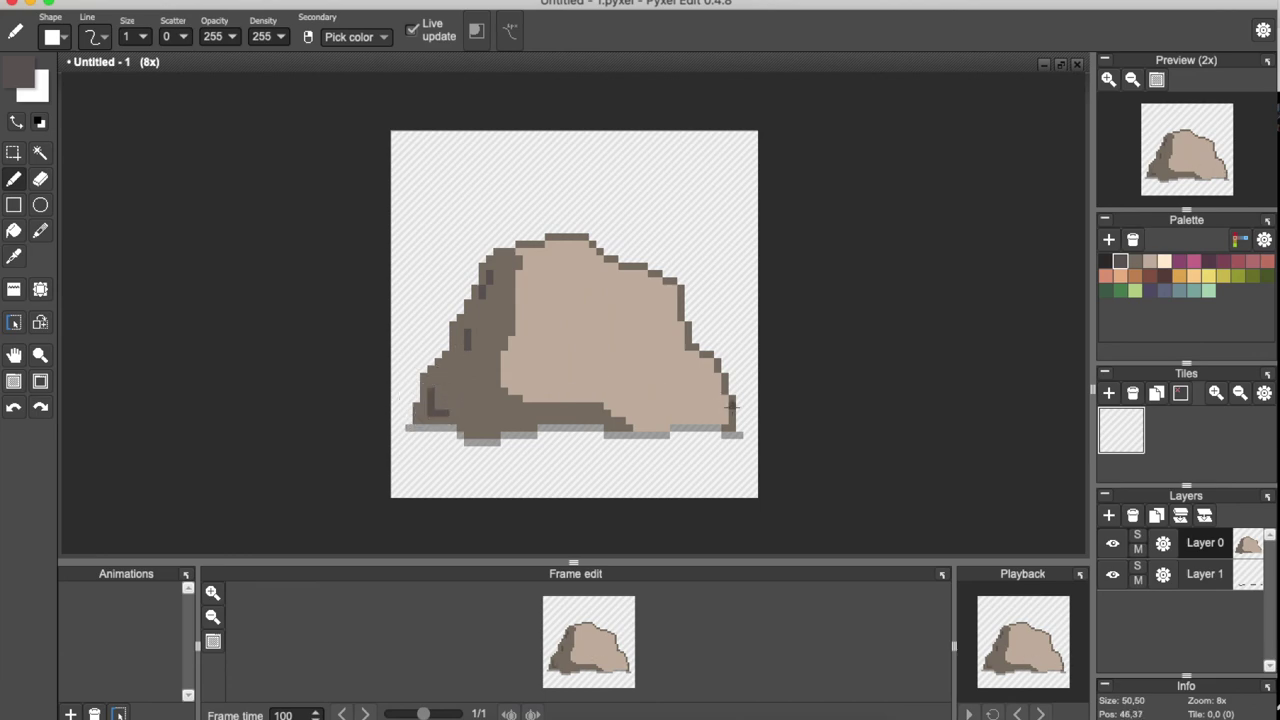
Paint cream highlights along the boulder's upper right edge and trim them with the sampled tan base colour
left_click(1164, 261)
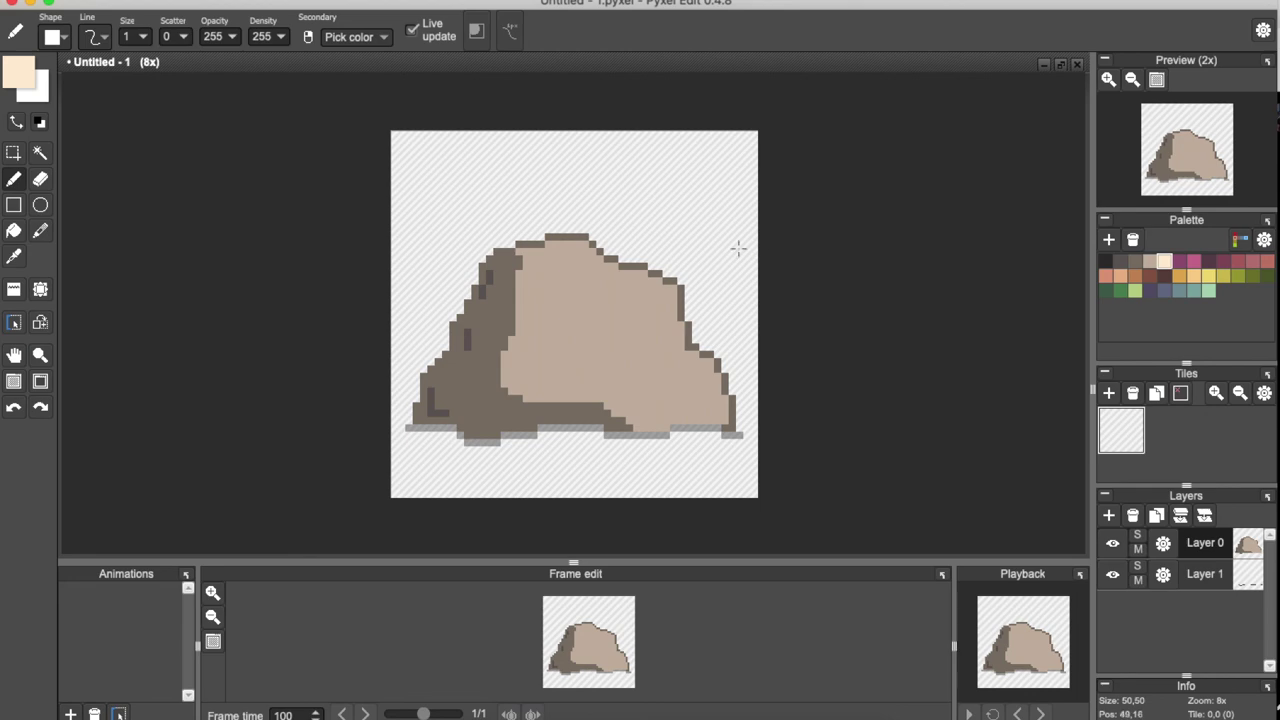
mouse_move(553, 244)
left_mouse_down()
mouse_move(623, 266)
mouse_move(666, 310)
left_mouse_up()
left_click(662, 288)
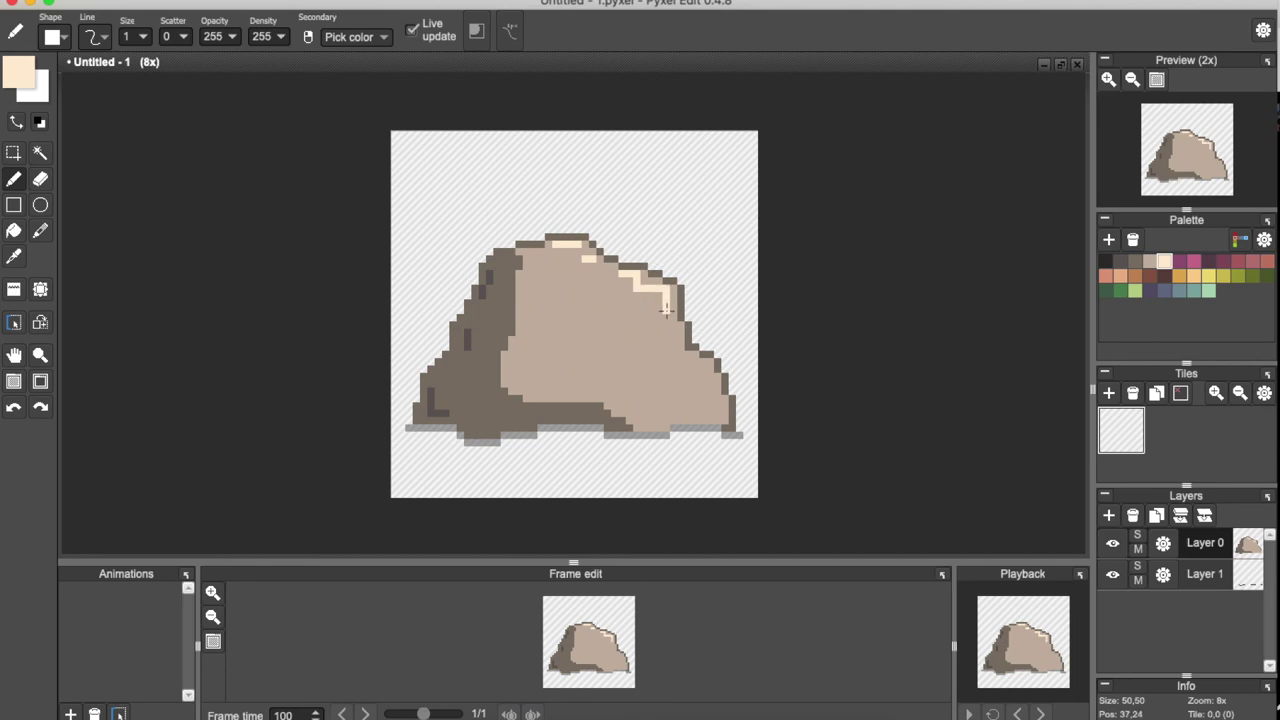
left_click(632, 334, "alt")
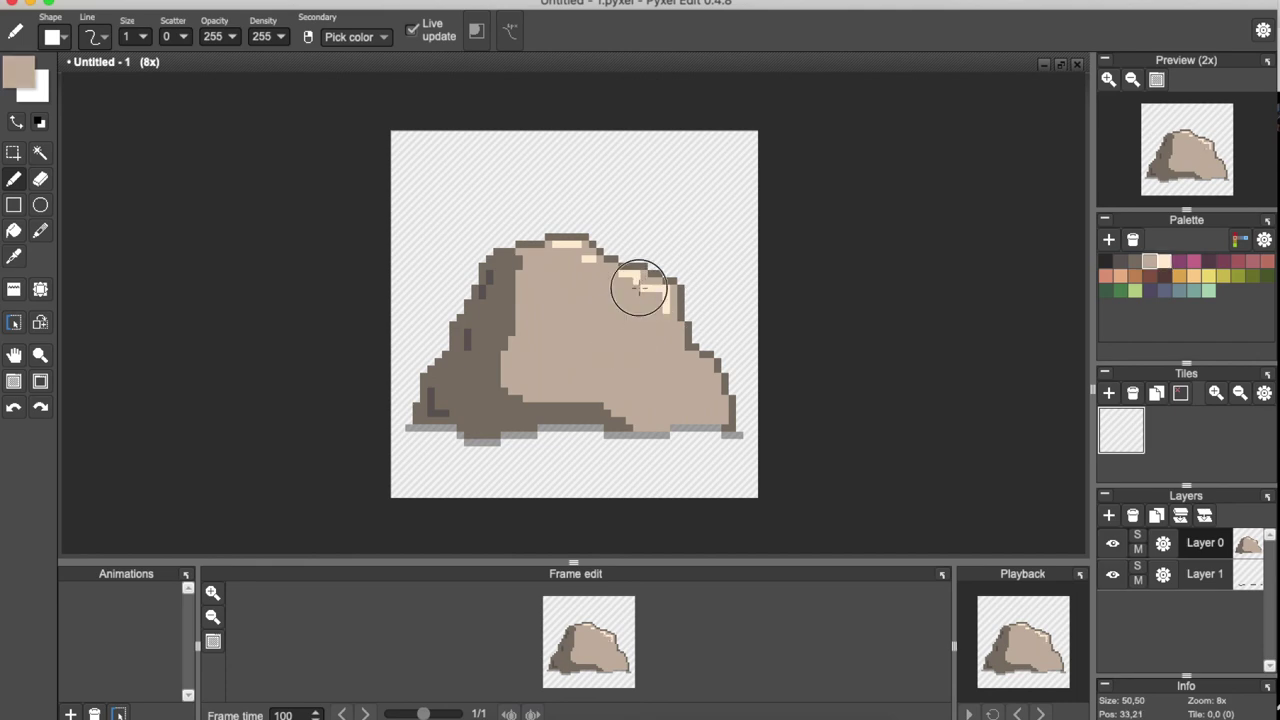
left_click_drag(618, 283, 636, 274)
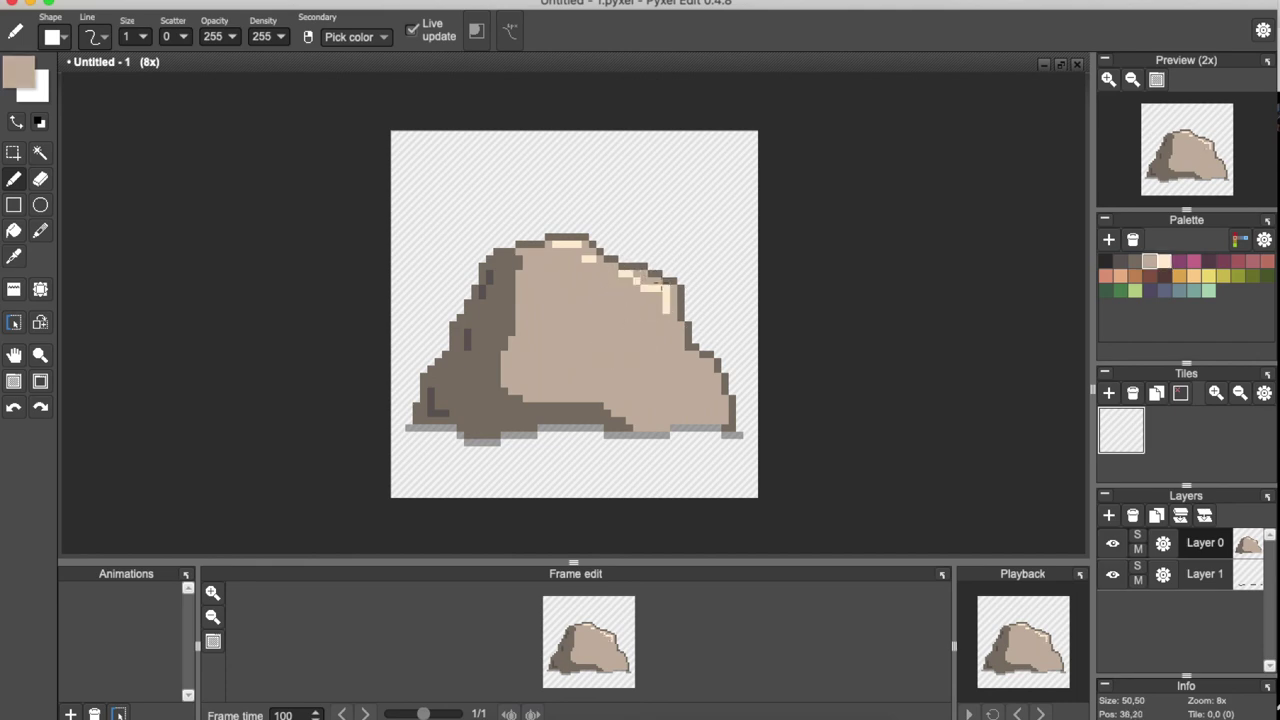